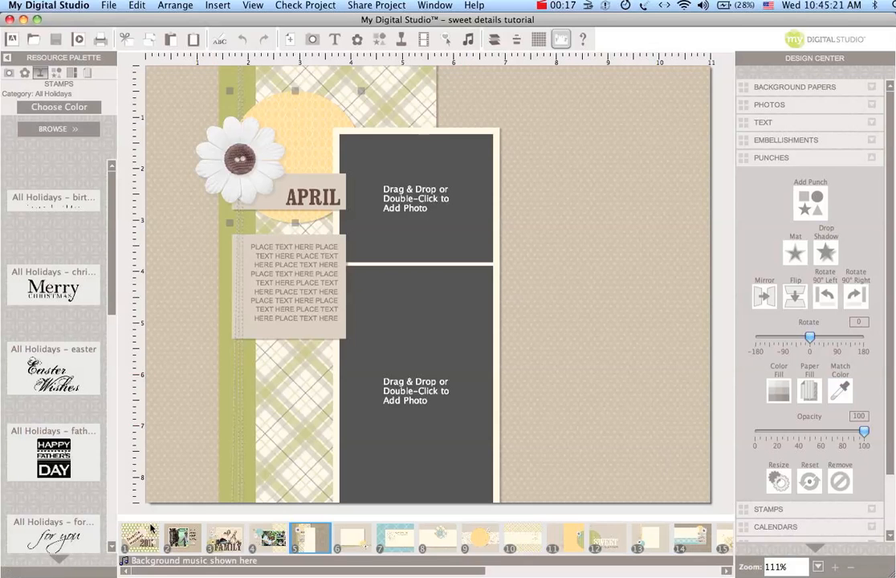
left_click_drag(140, 538, 319, 523)
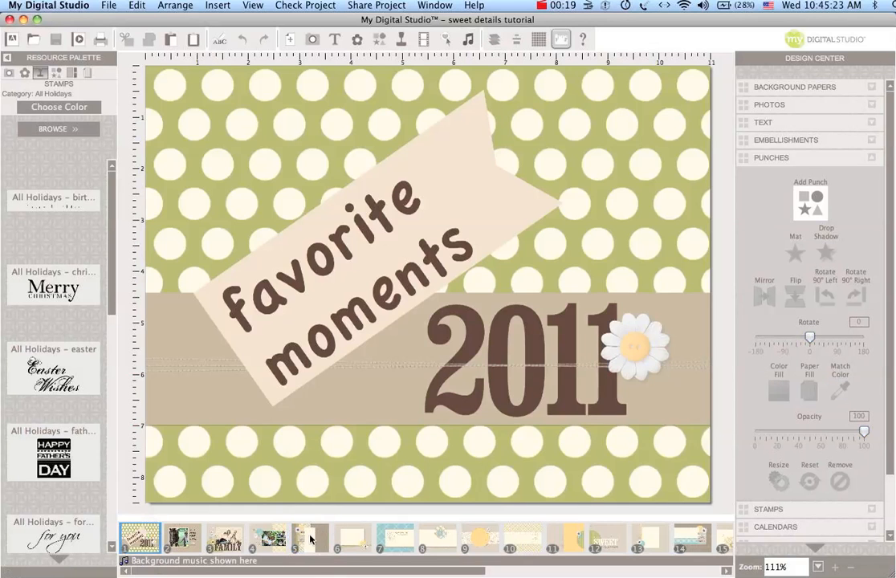
left_click(309, 537)
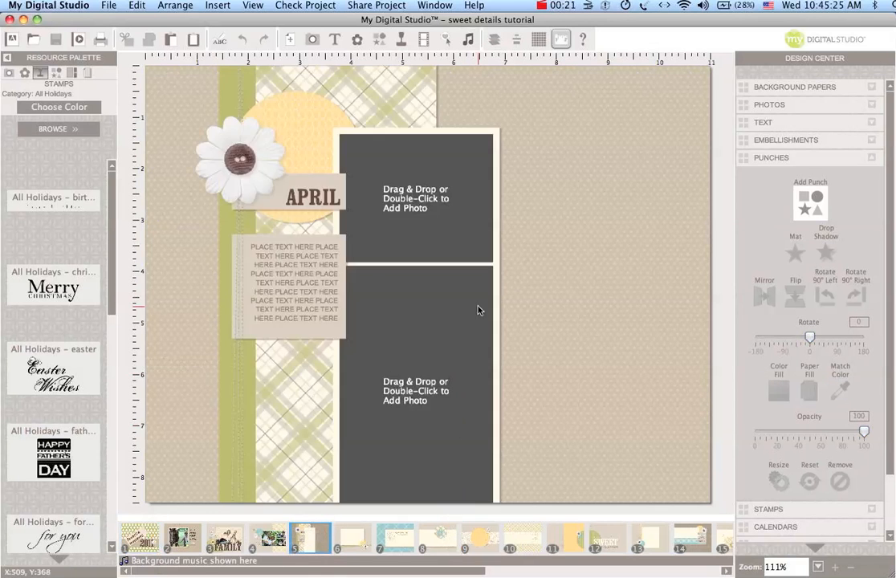
left_click(443, 226)
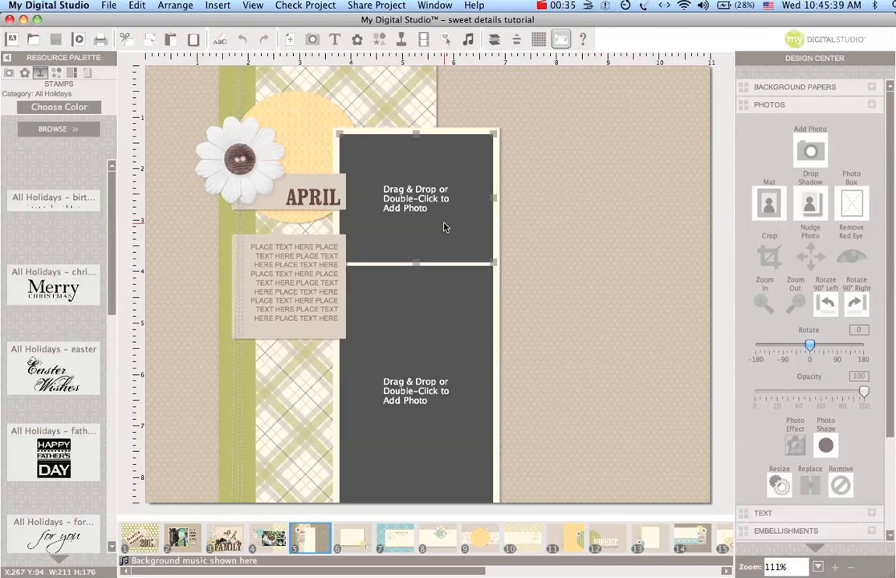
left_click(498, 236)
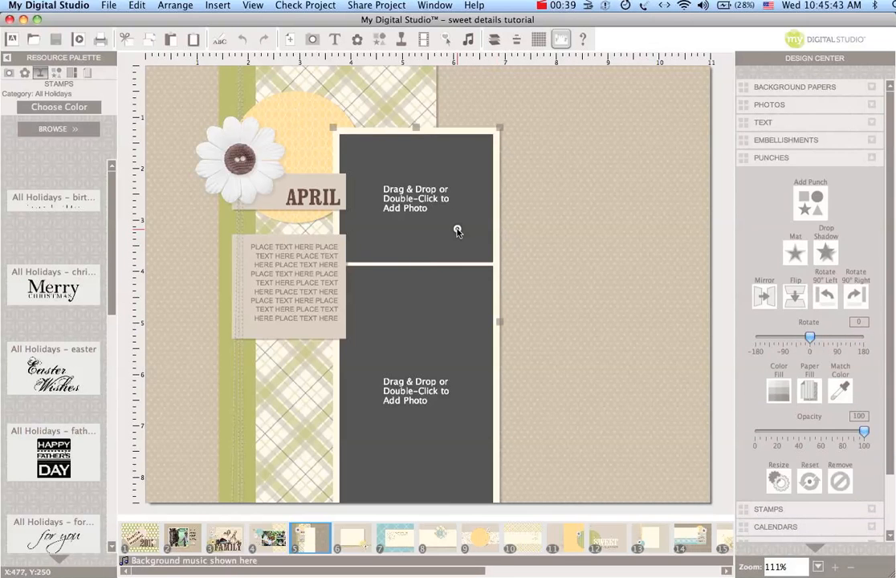
left_click(457, 230)
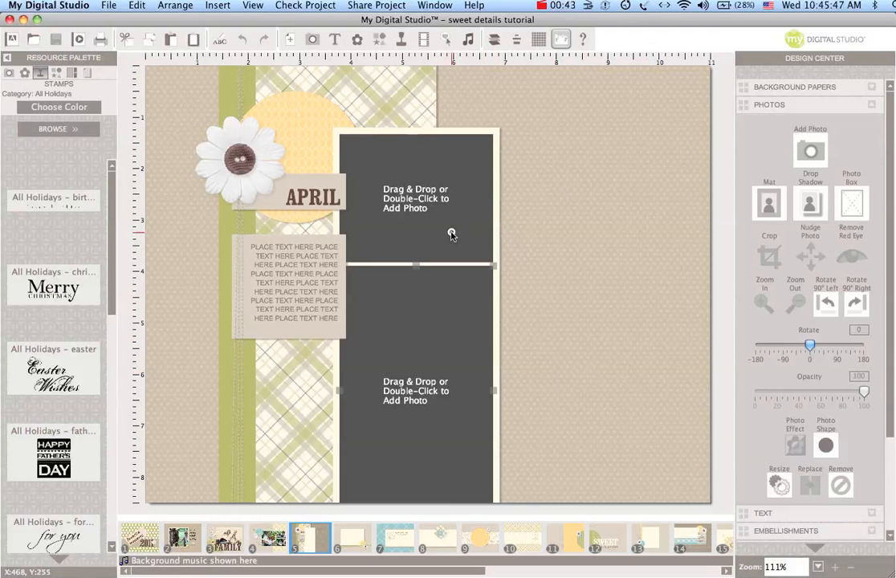
Duplicate both photo boxes on page 5 by copying them together and pasting the copies in place
left_click(451, 338)
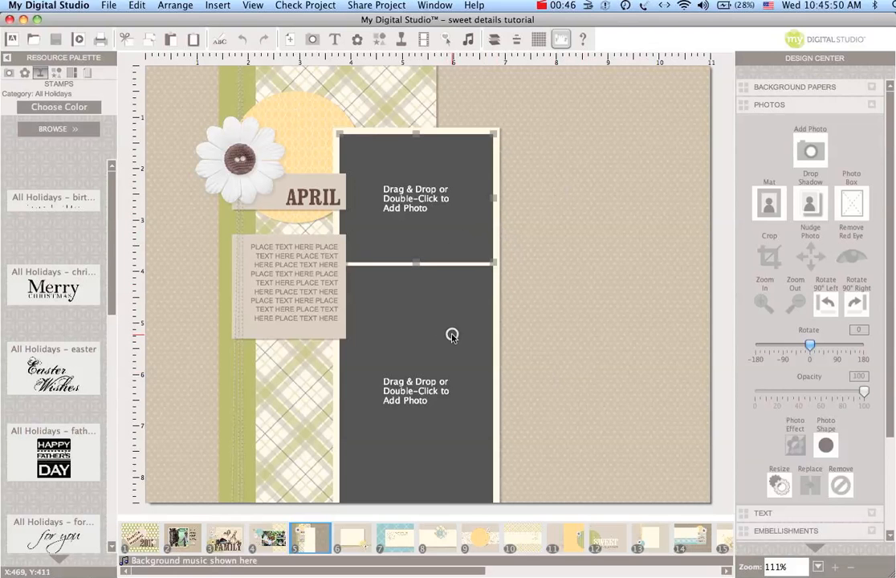
left_click(441, 229, "super")
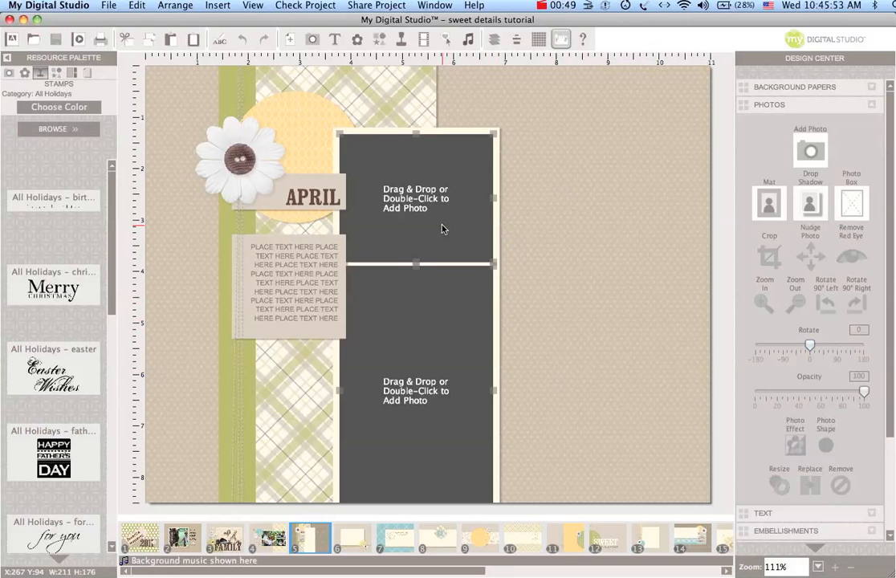
left_click(137, 6)
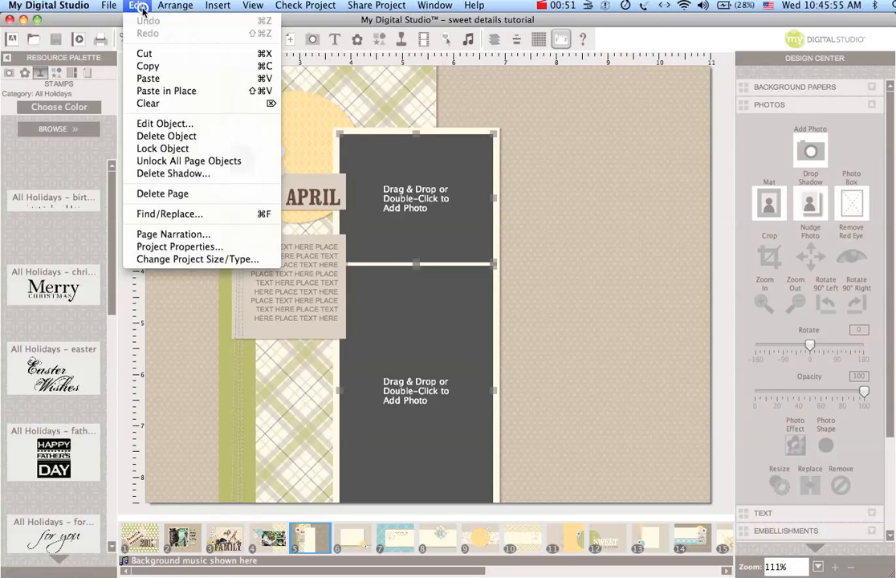
left_click(148, 68)
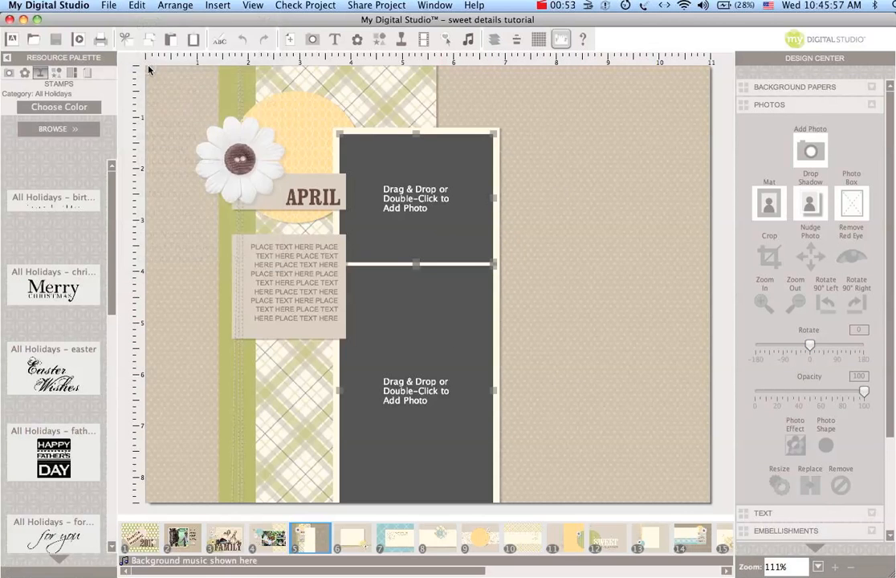
left_click(137, 8)
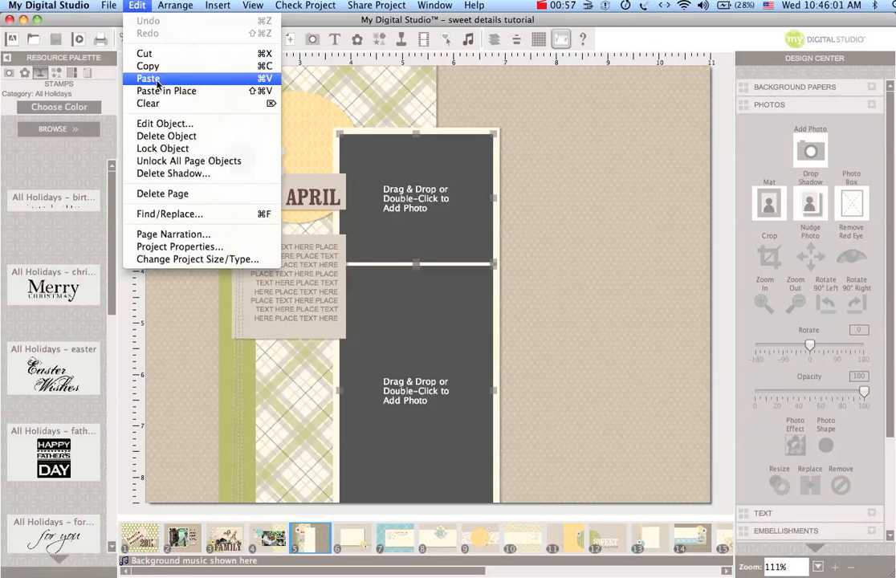
left_click(158, 94)
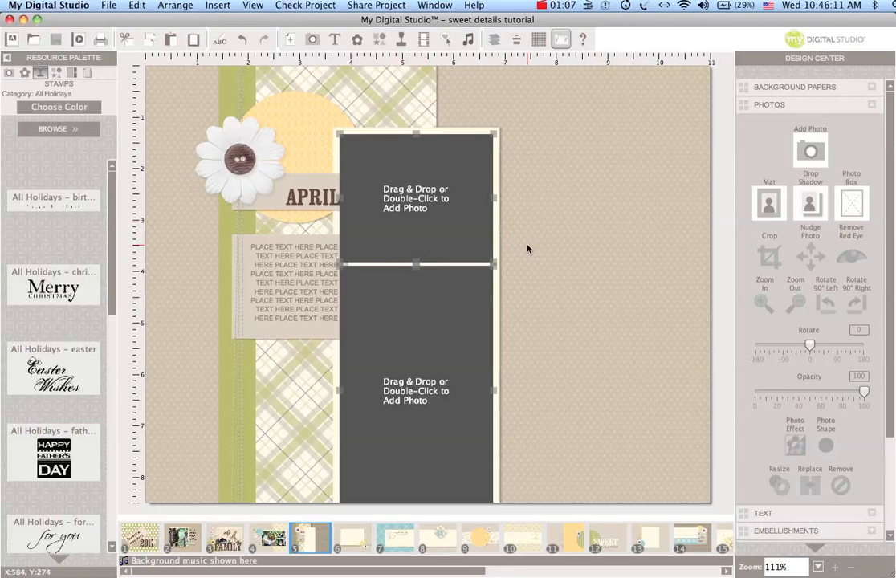
left_click(559, 266)
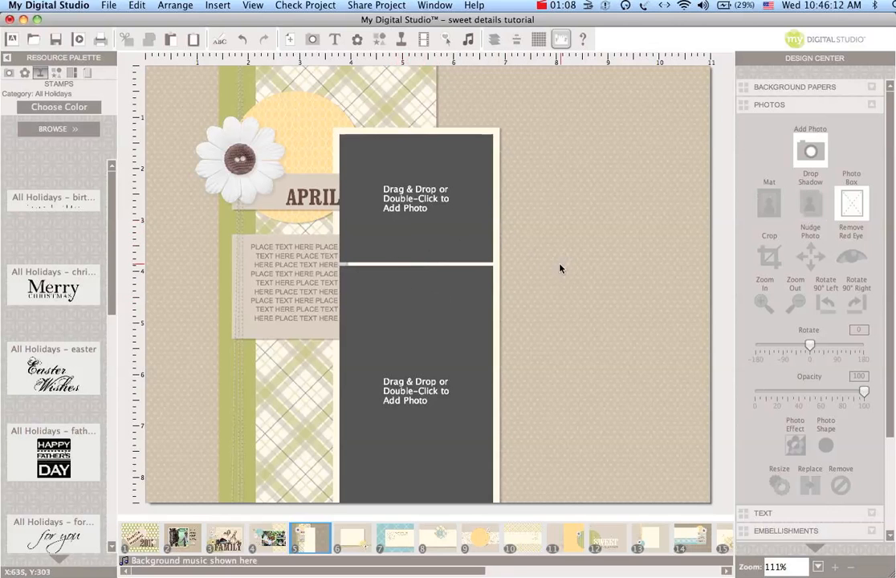
Move the copied tall photo box beside the original boxes, with its top level with the upper small box
left_click(441, 320)
left_click_drag(441, 320, 600, 324)
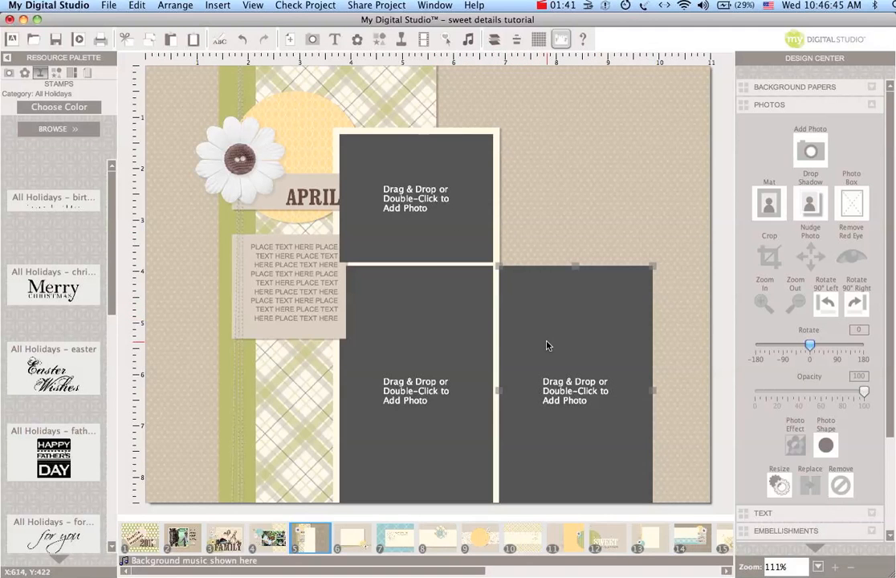
left_click_drag(546, 342, 546, 212)
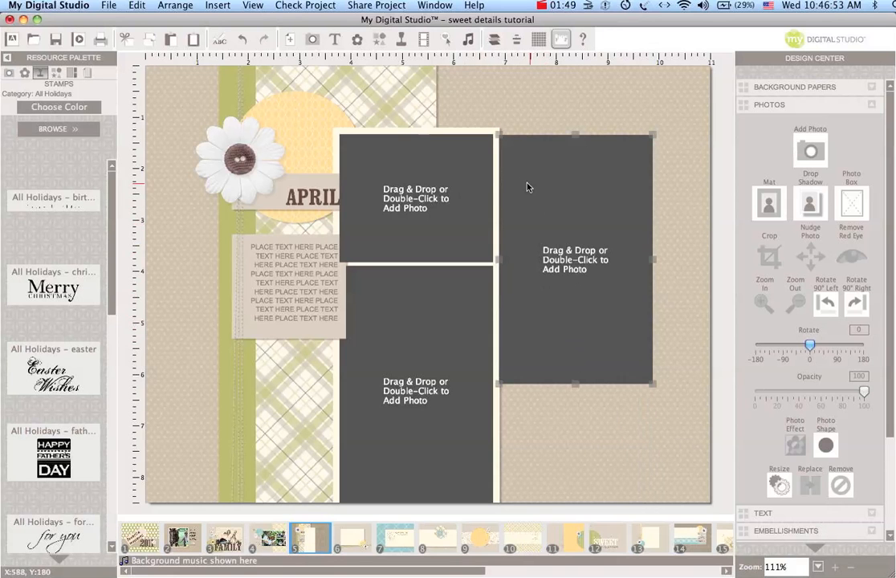
Move the copied small photo box to the top of the right column and undo the tall copy's last move
left_click(422, 194)
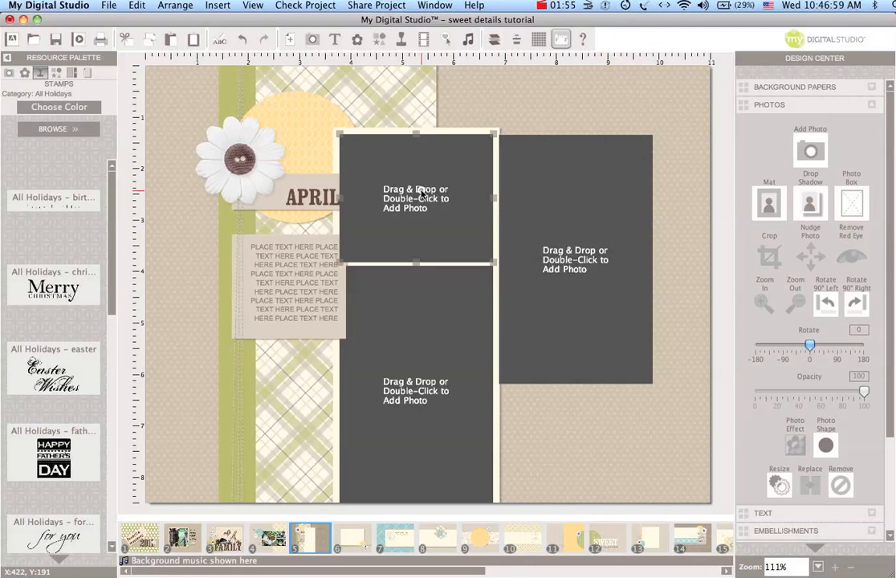
left_click_drag(422, 193, 589, 183)
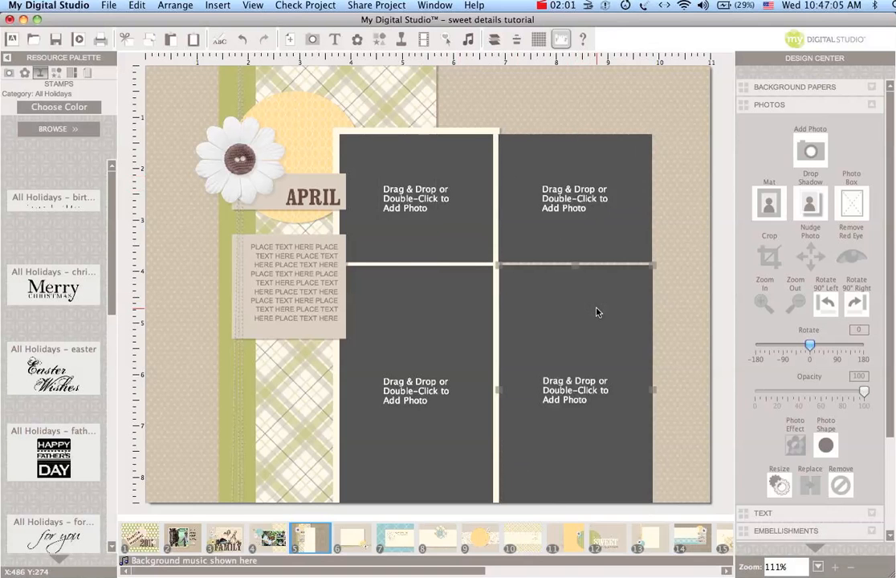
key("super+z")
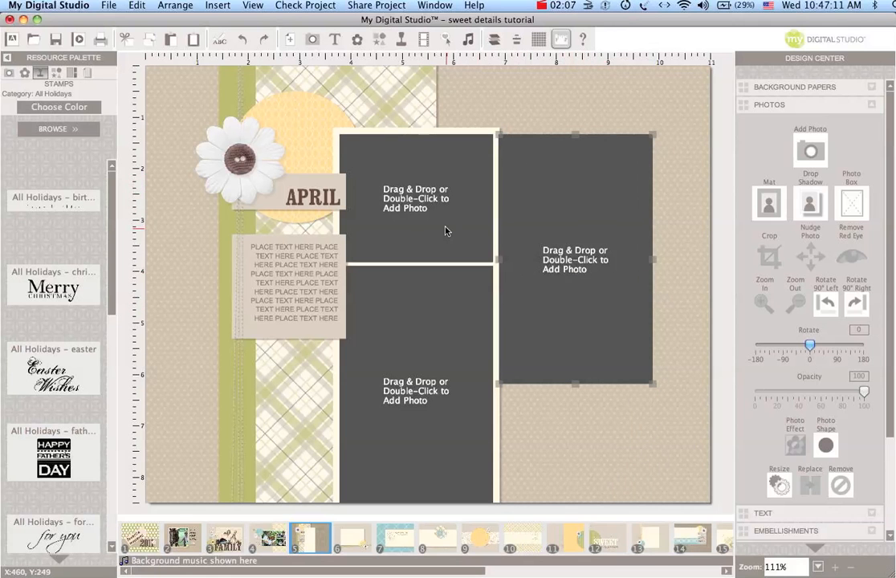
Send the tall copy backward behind the small copy, and move the small copy below it in the right column
left_click(562, 185)
left_click(586, 195)
left_click(495, 38)
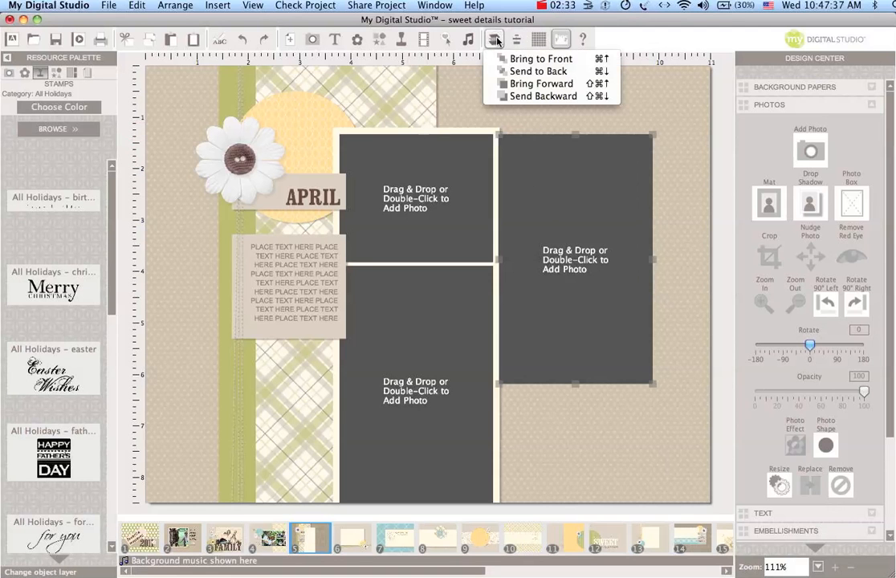
left_click(529, 96)
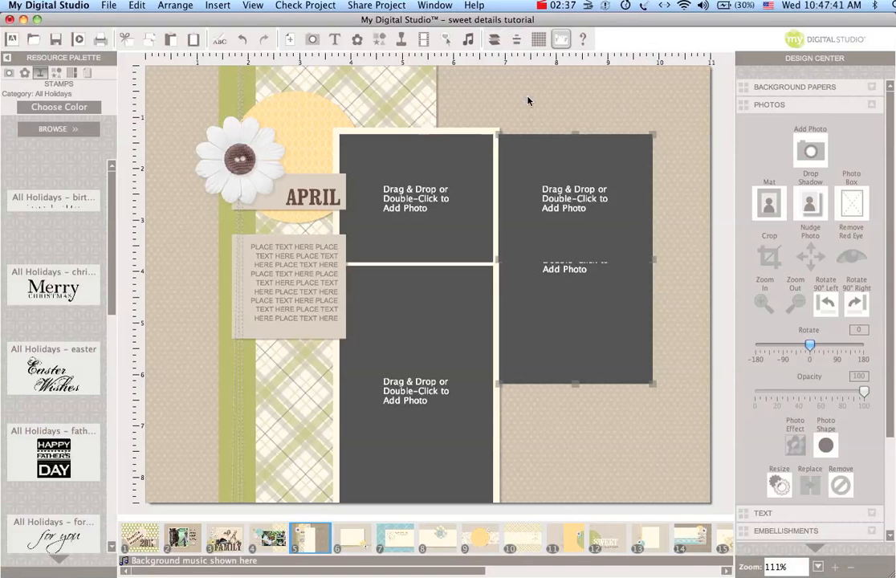
left_click(585, 202)
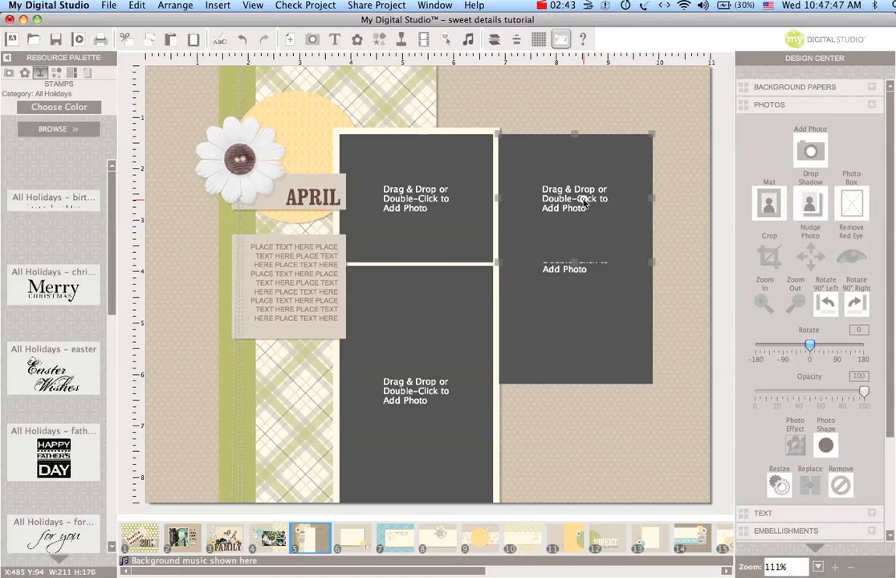
left_click_drag(585, 203, 583, 450)
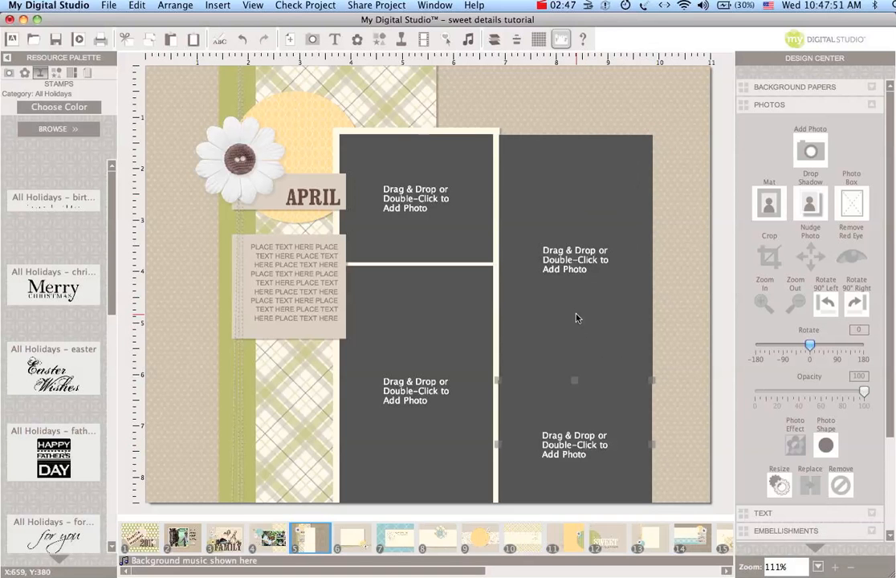
Nudge the tall copy level with the upper left photo box and shift the small copy down to leave a narrow gap
left_click(572, 257)
key("Up")
key("Up")
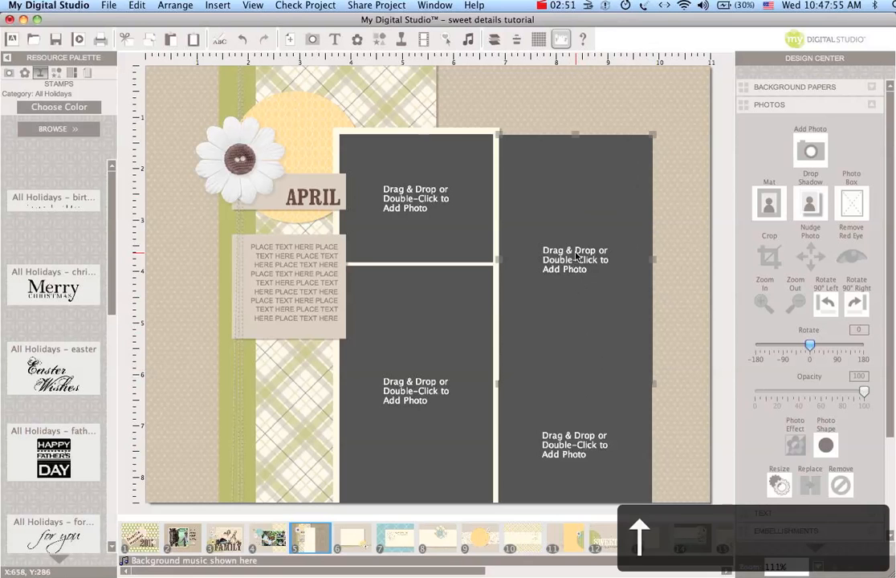
key("Down")
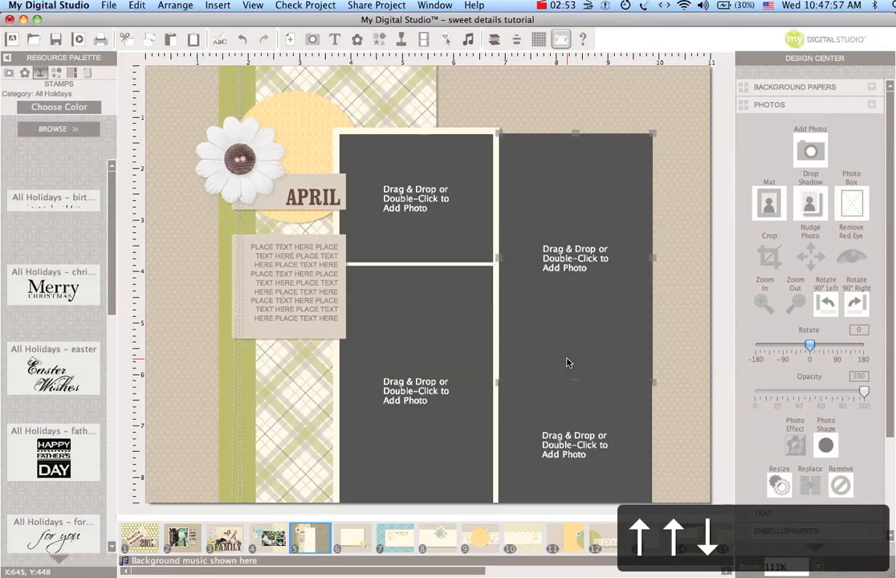
left_click_drag(563, 415, 563, 427)
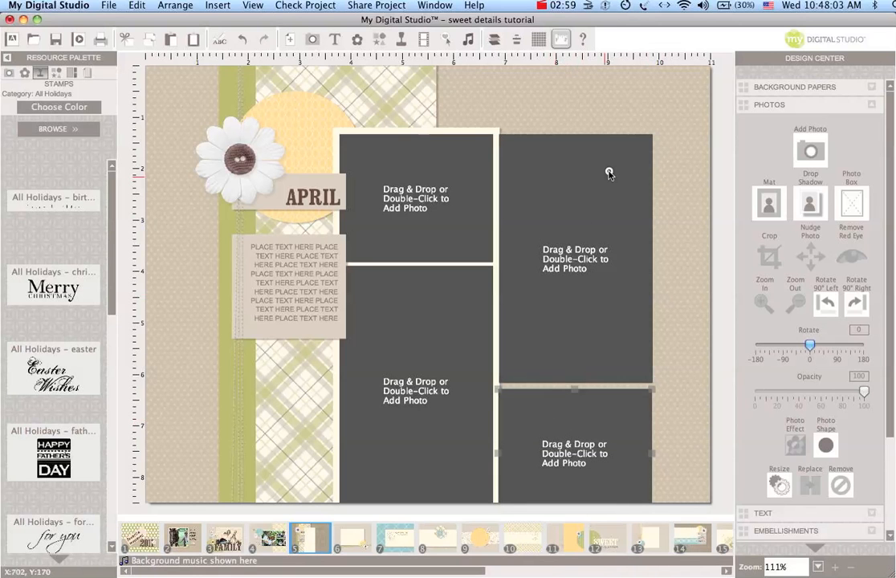
Offset the tall copy freehand, and align its top edge with the upper left photo box using the Top alignment
left_click_drag(608, 173, 621, 157)
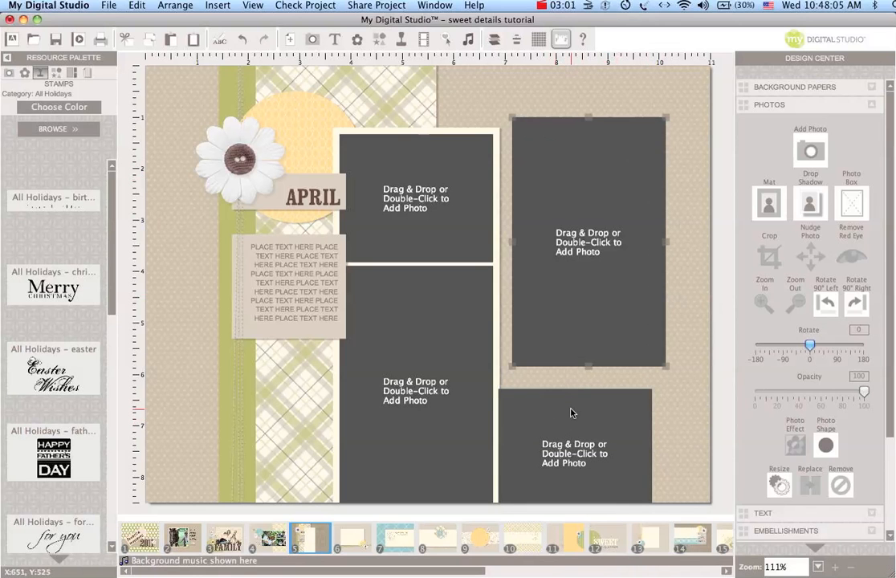
left_click_drag(576, 294, 537, 307)
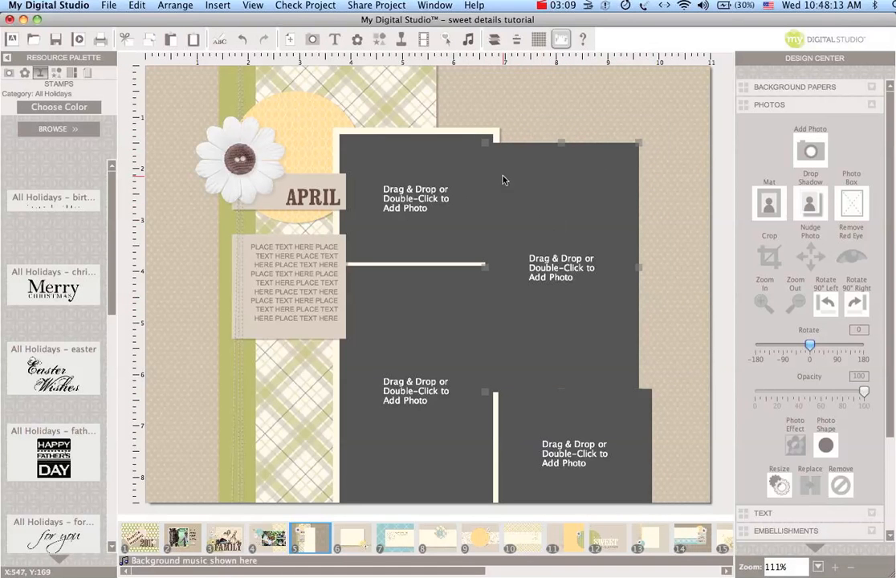
left_click(419, 185, "super")
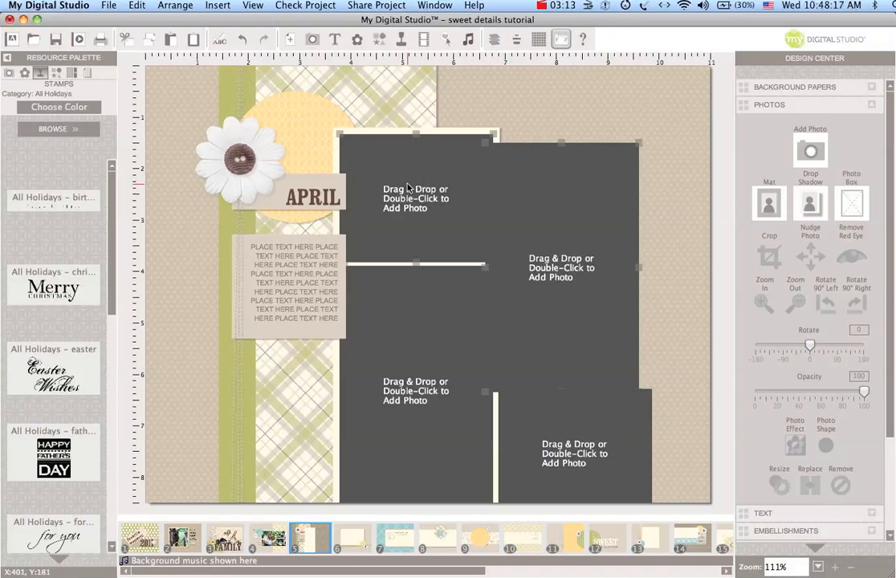
left_click(515, 50)
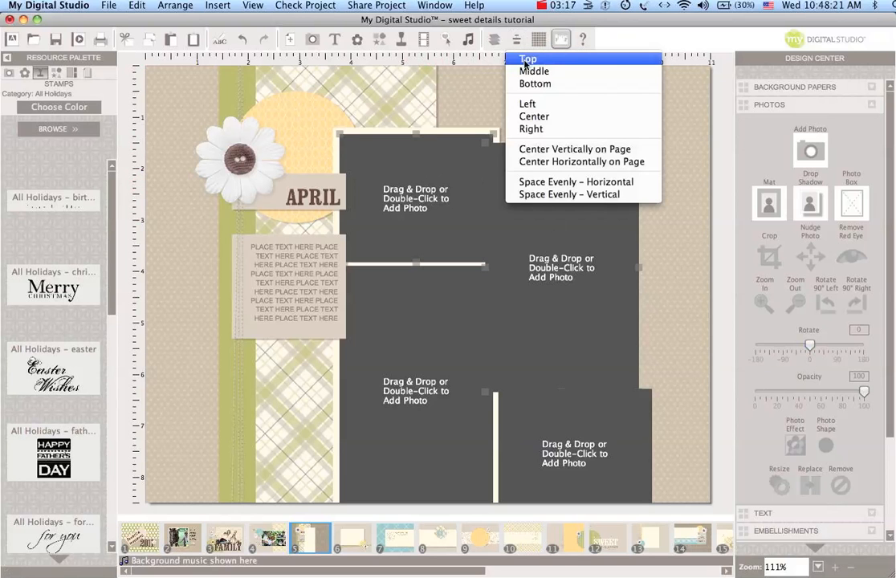
left_click(525, 60)
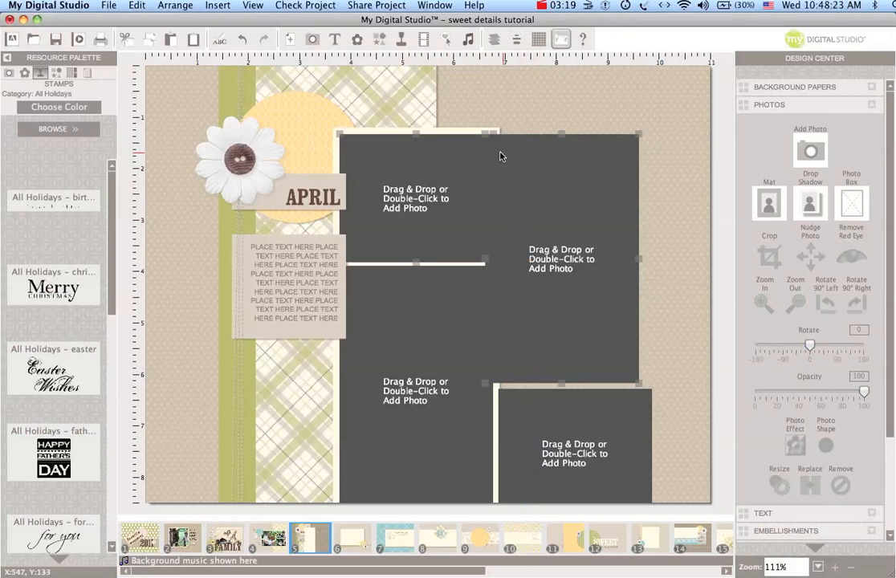
Align the tall and small photo boxes of the right column by their right edges
left_click(554, 430)
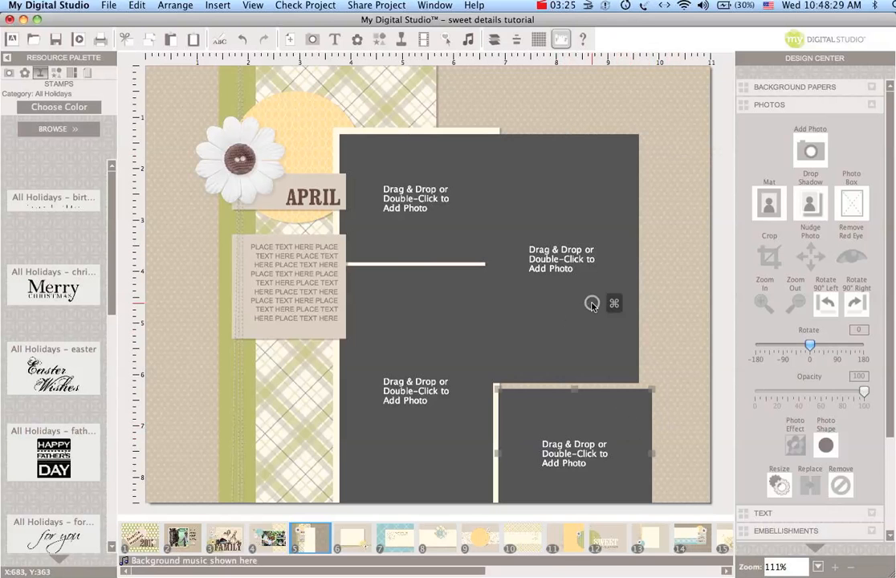
left_click(592, 305, "shift")
left_click(516, 38)
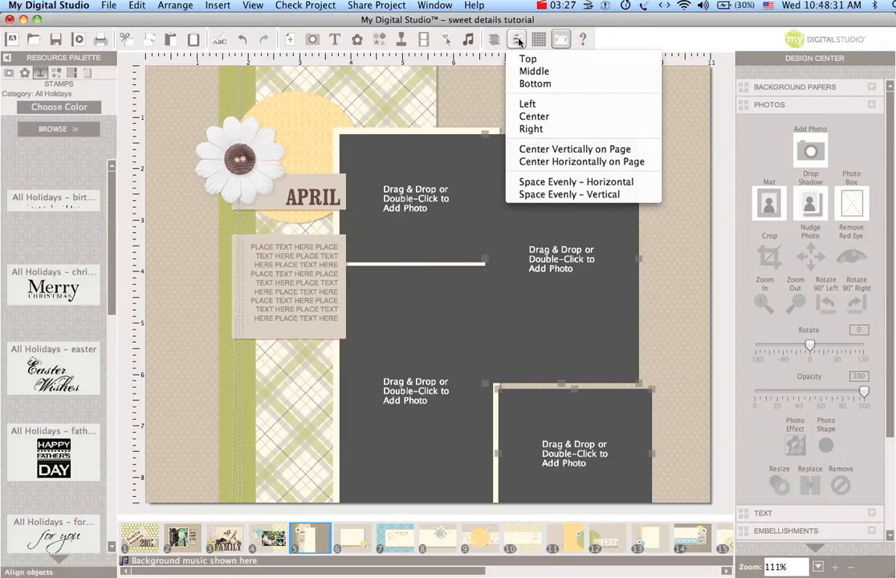
left_click(533, 129)
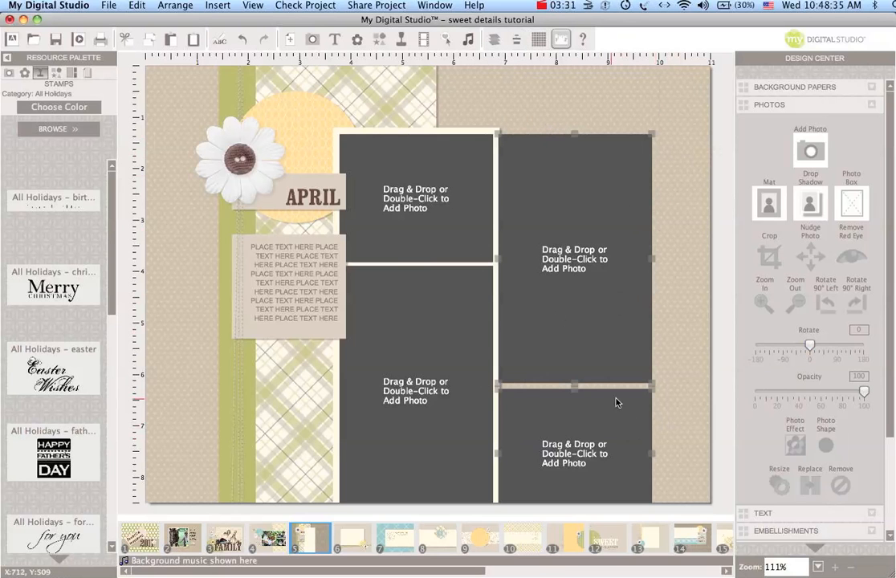
left_click(671, 362)
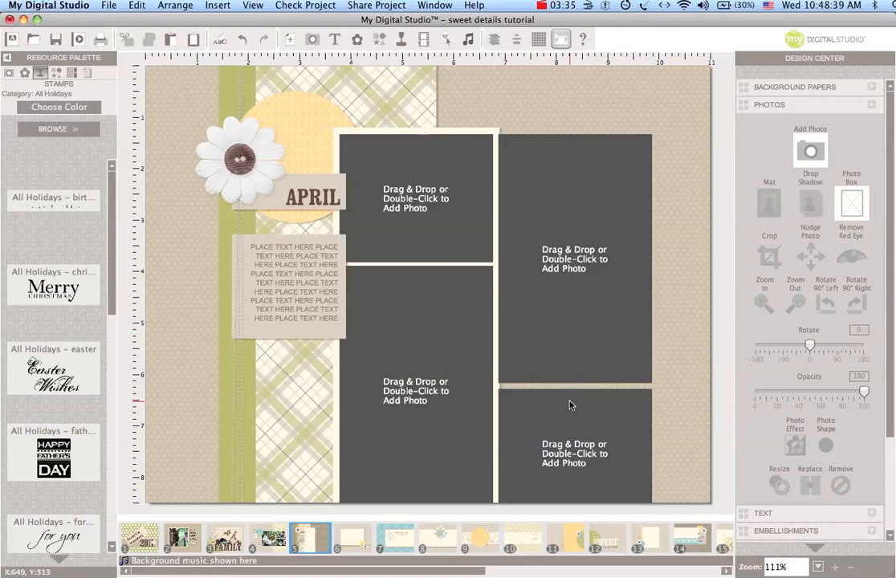
Bring the cream mat behind the left photo boxes to the front and widen it to extend slightly past the right column
left_click(447, 132)
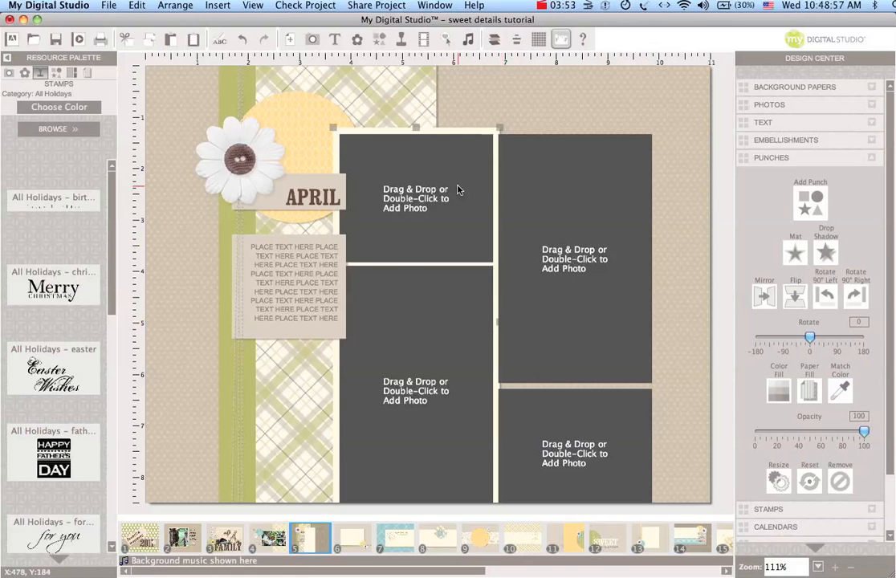
left_click(516, 41)
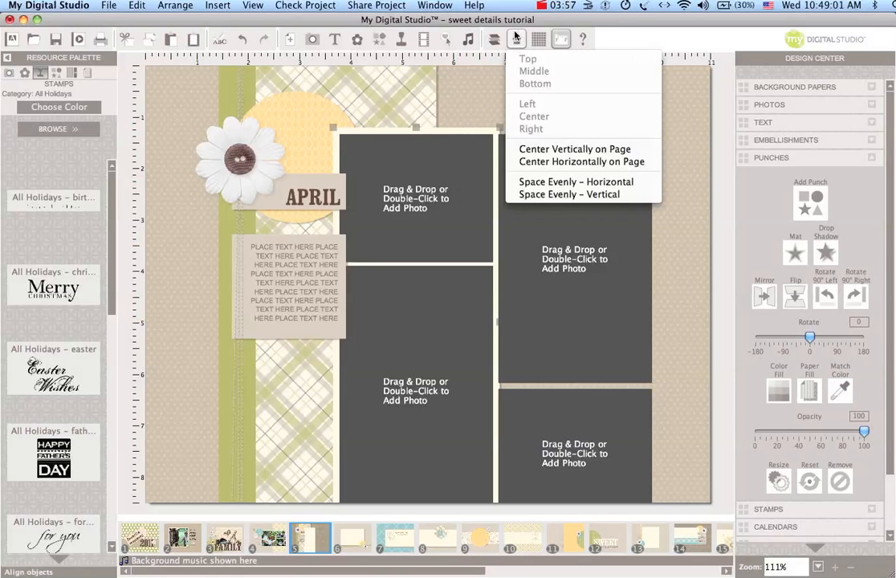
left_click(494, 38)
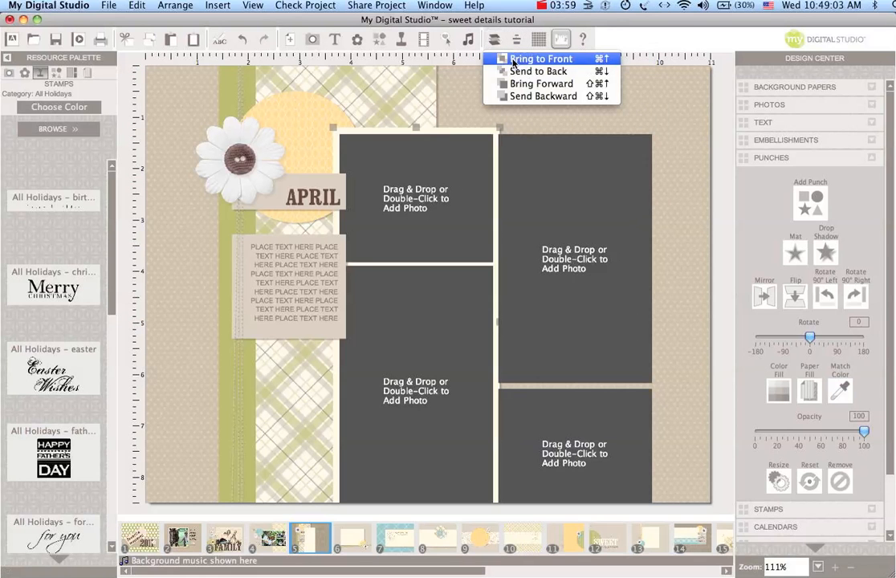
left_click(513, 59)
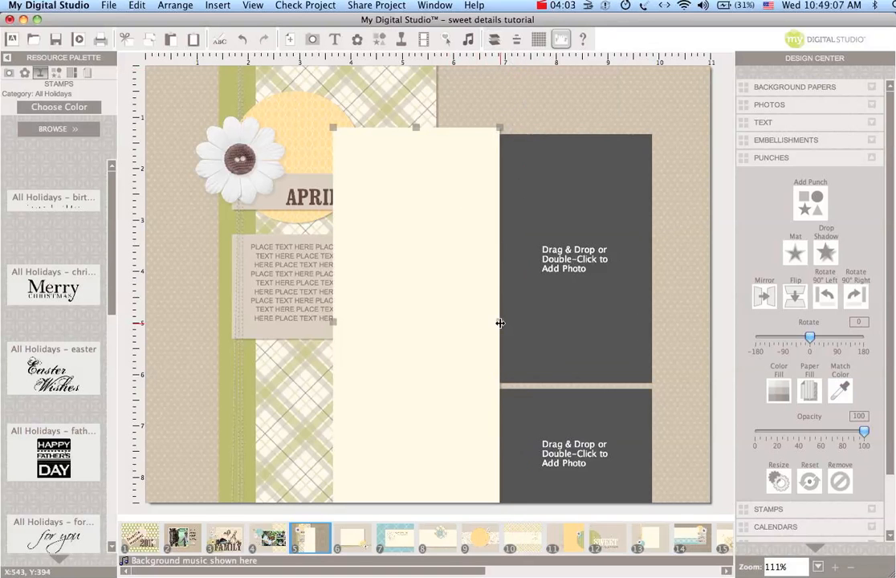
left_click_drag(500, 323, 656, 309)
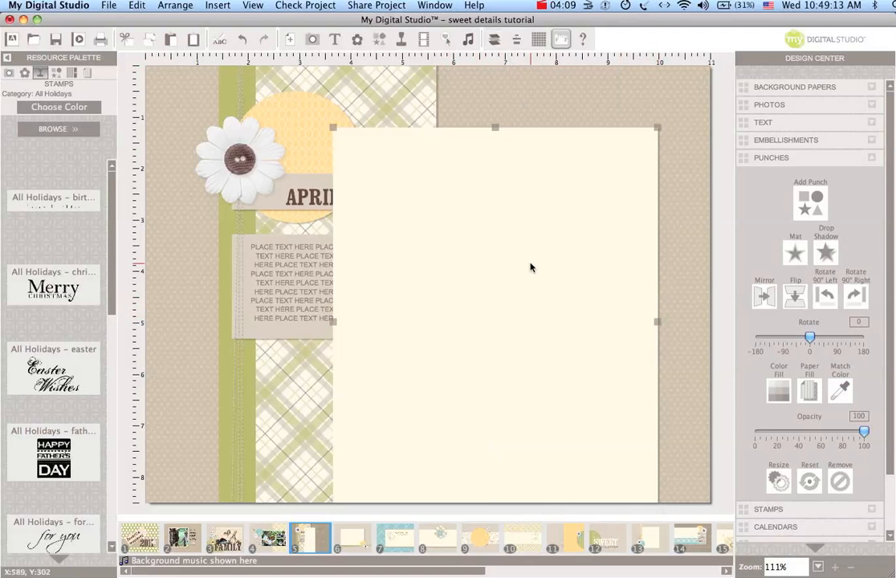
Send the widened cream mat to the back, and bring it forward stepwise until it lies above the plaid paper and behind the photo boxes
left_click(494, 38)
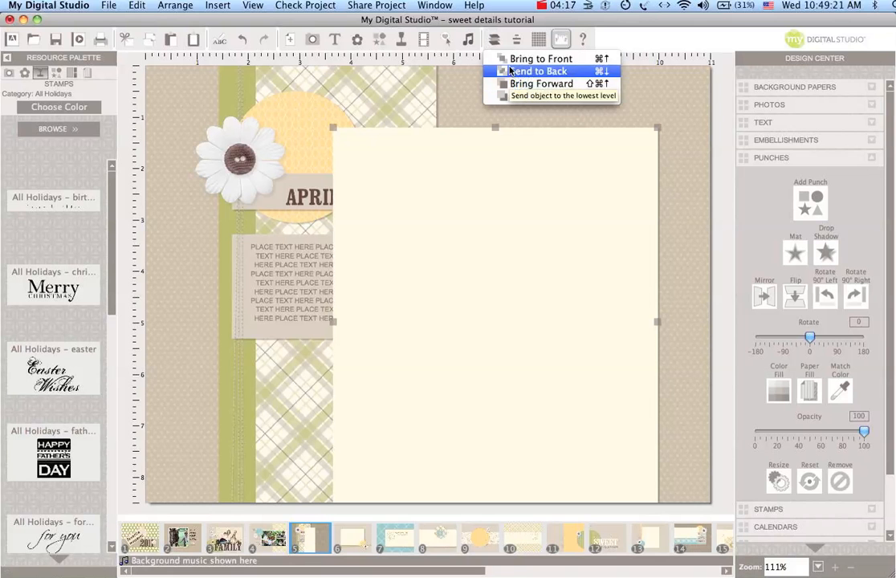
left_click(509, 71)
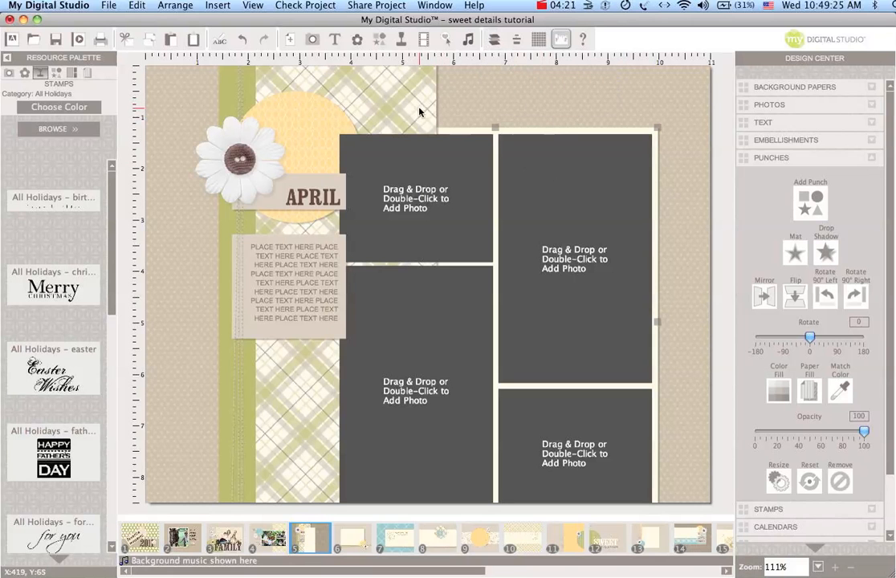
left_click(516, 41)
left_click(493, 40)
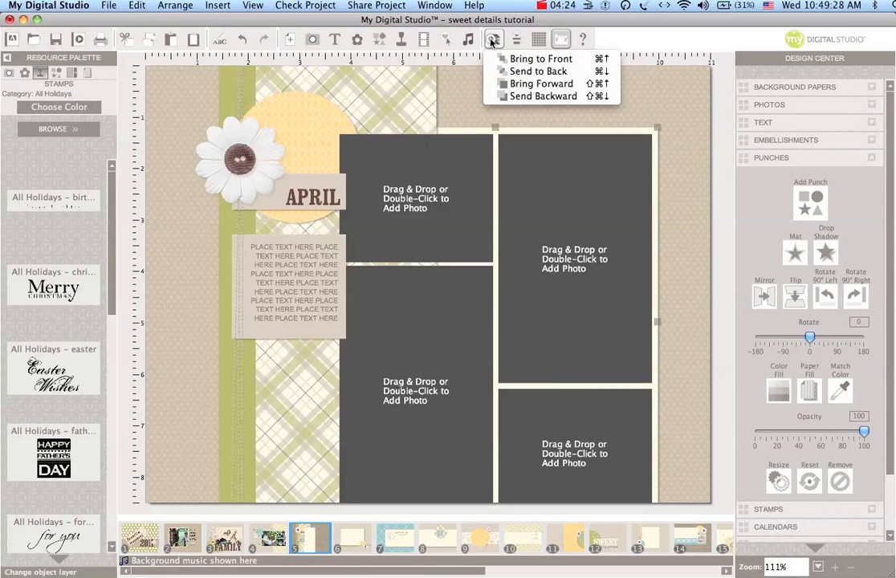
left_click(506, 85)
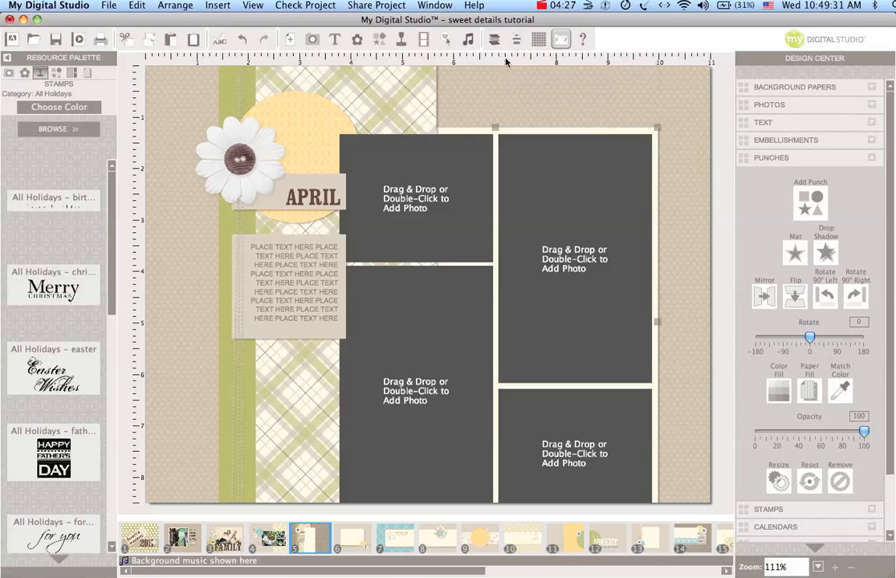
left_click(494, 40)
left_click(506, 85)
left_click(493, 41)
left_click(503, 87)
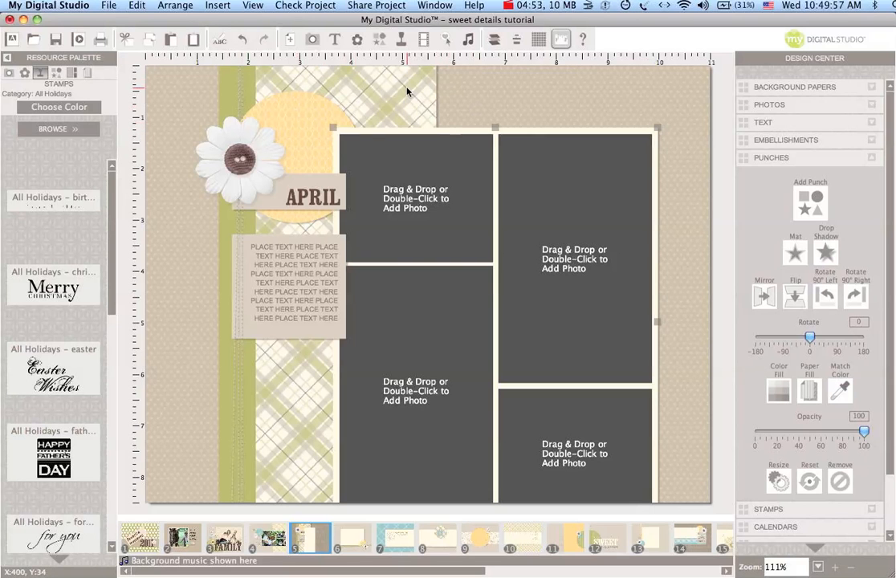
left_click(492, 40)
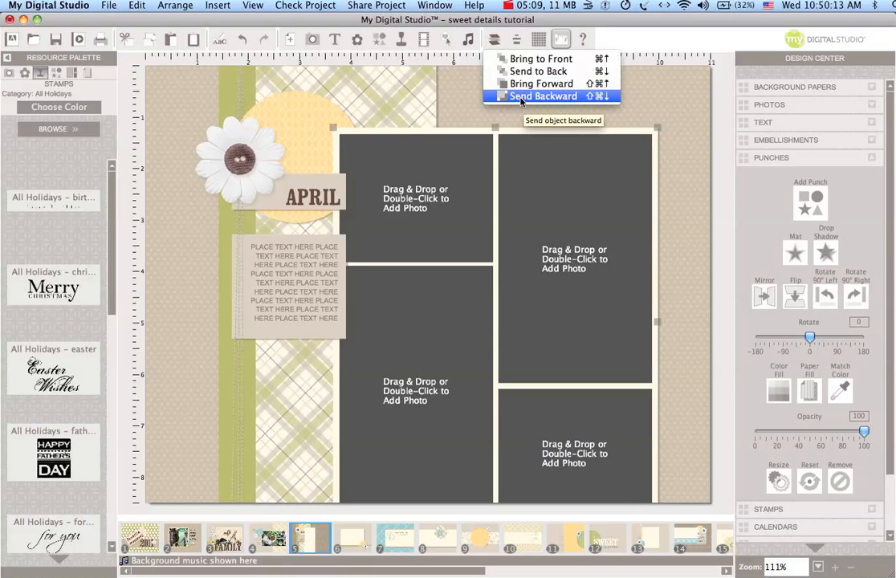
left_click(529, 96)
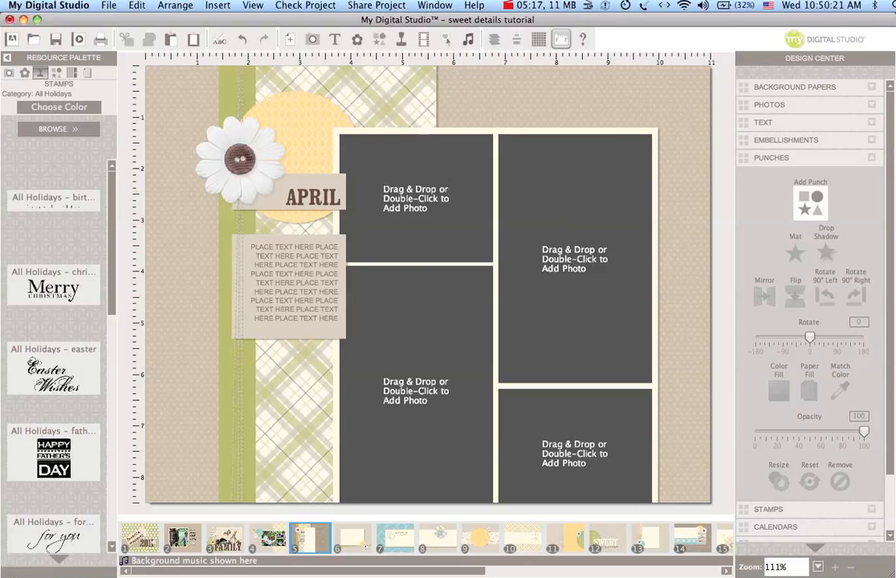
Switch to iPhoto and place photo IMG_5715 in the upper left photo box of the April page
key("super+Tab")
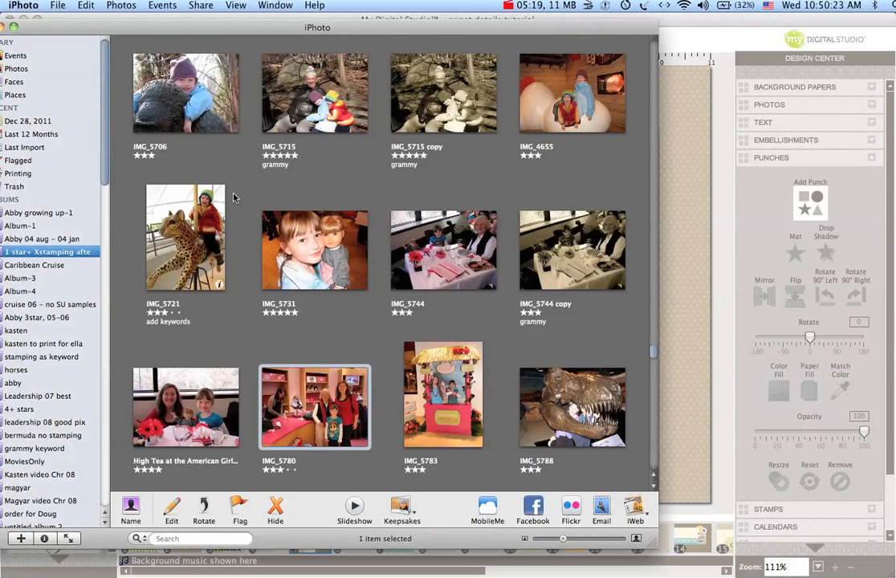
left_click_drag(552, 29, 380, 58)
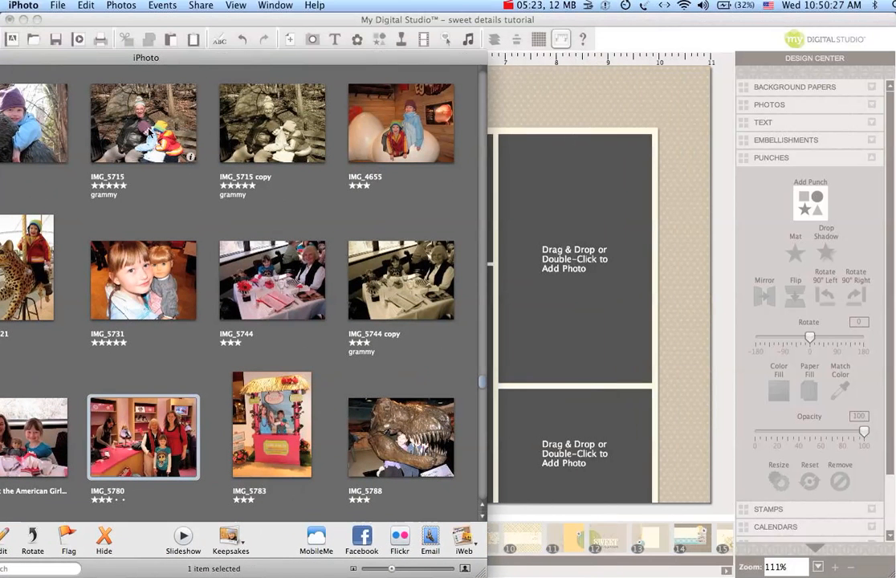
left_click_drag(148, 130, 488, 212)
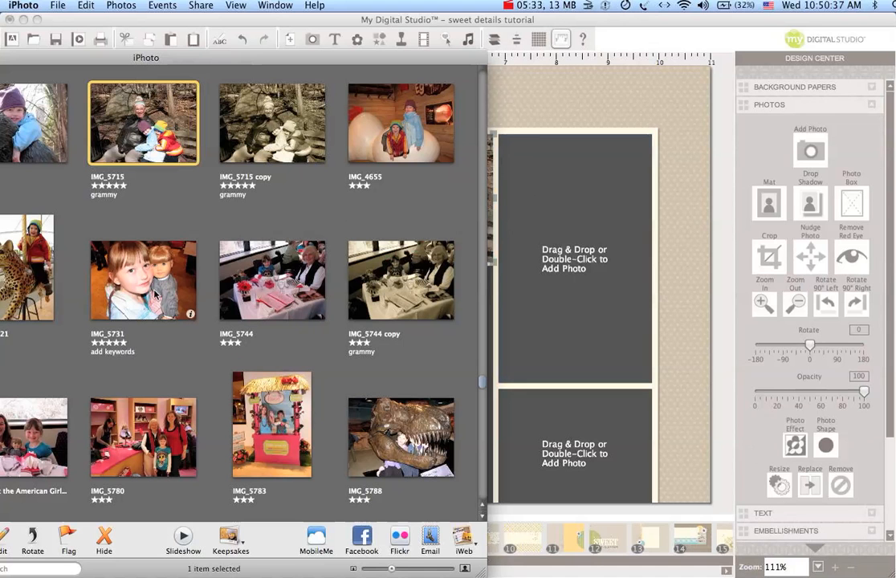
Place photo IMG_5731 in the tall right photo box and IMG_5780 in the lower left photo box
left_click_drag(136, 289, 356, 20)
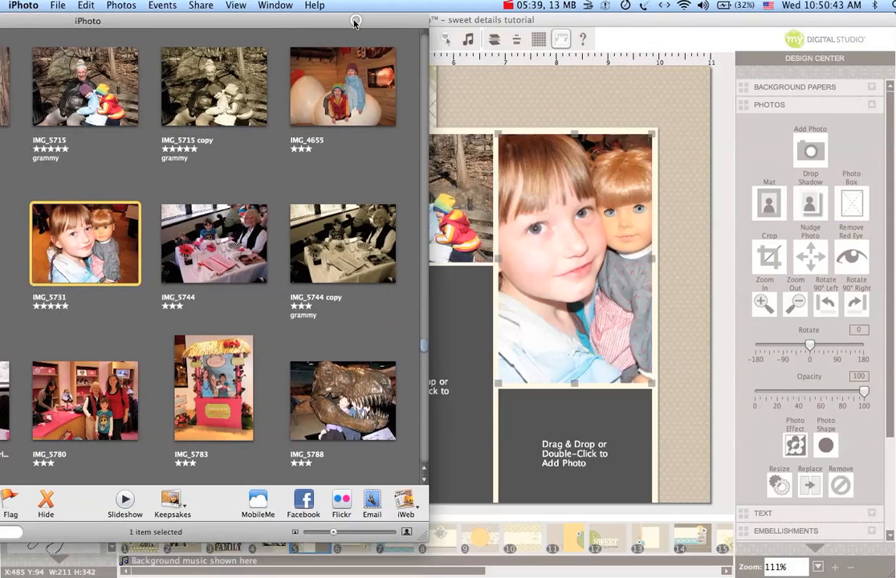
left_click(83, 415)
left_click_drag(83, 416, 452, 391)
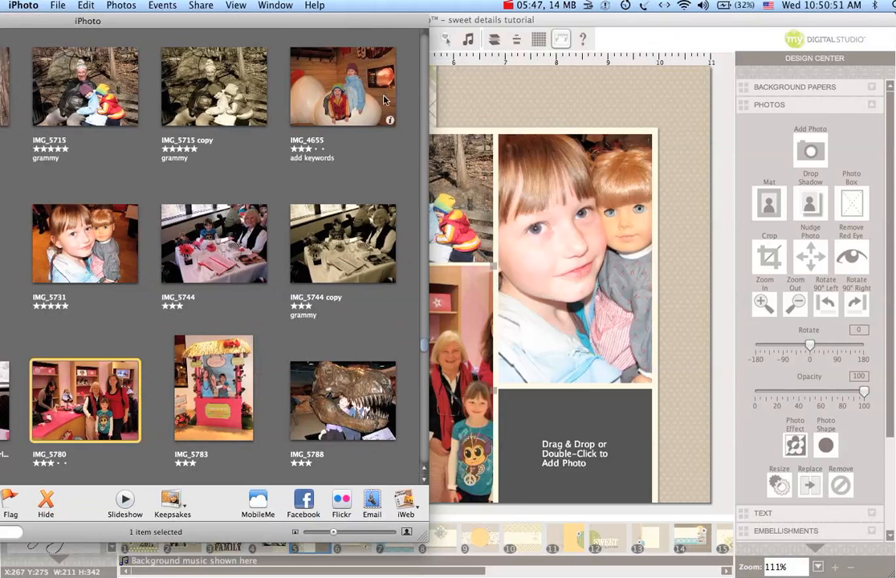
Find photo IMG_5702 in the iPhoto library and place it in the small lower right photo box
left_click_drag(279, 26, 451, 26)
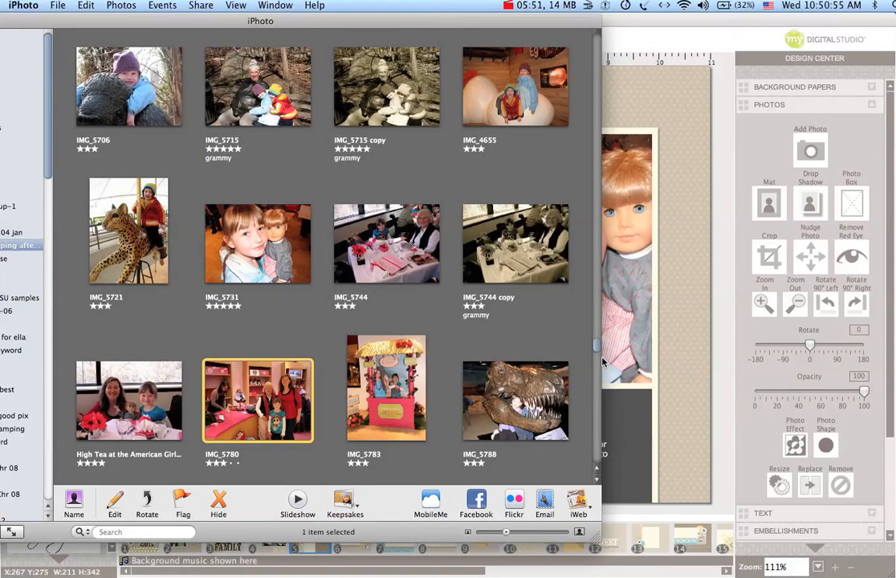
left_click_drag(597, 351, 597, 351)
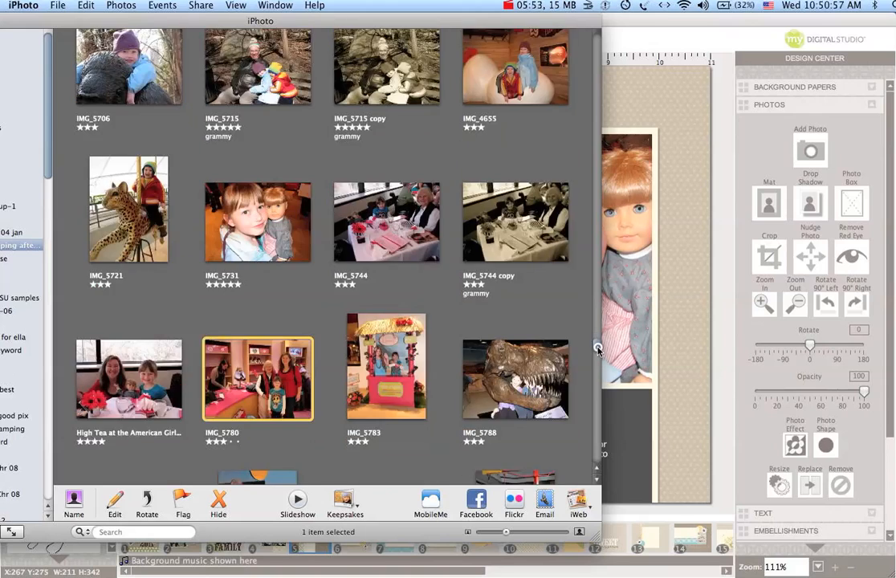
scroll(442, 296, "up", 4)
scroll(442, 296, "up", 5)
scroll(442, 296, "down", 4)
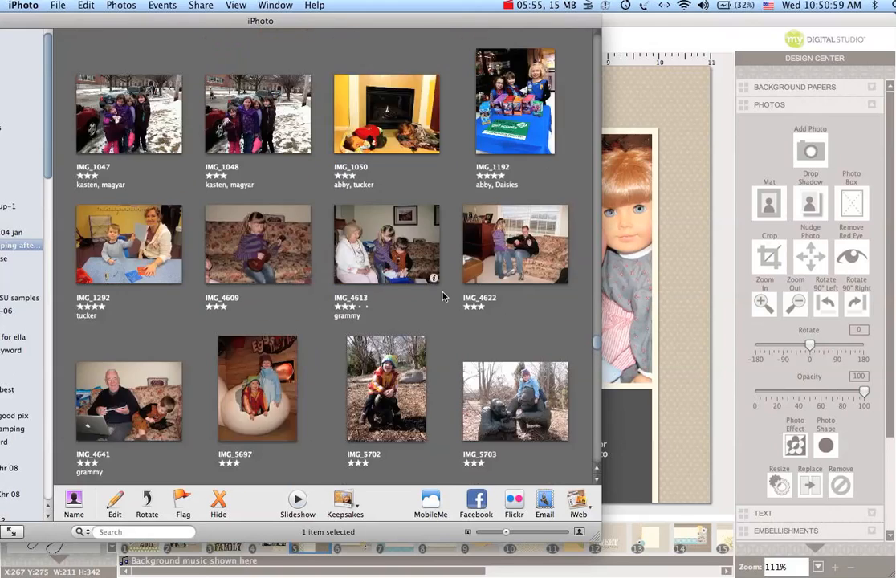
scroll(443, 296, "down", 5)
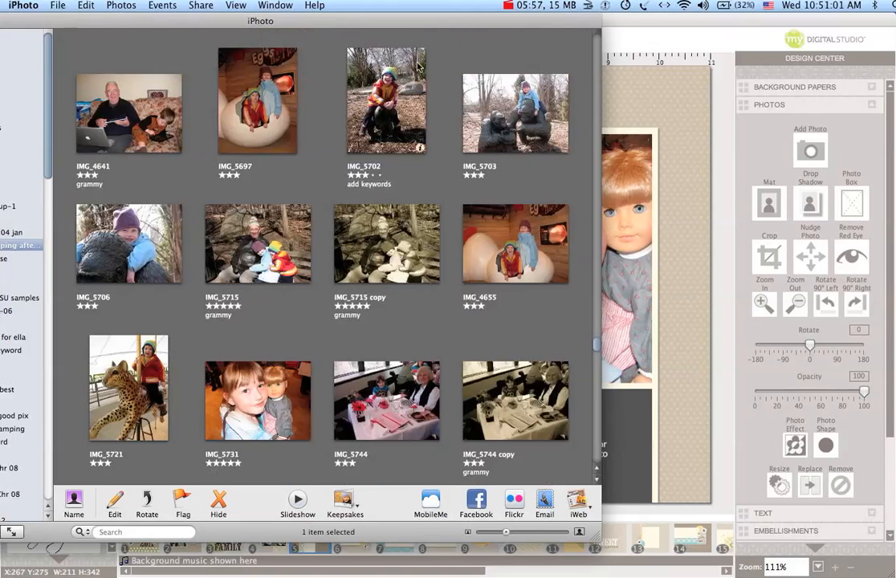
left_click_drag(413, 21, 290, 24)
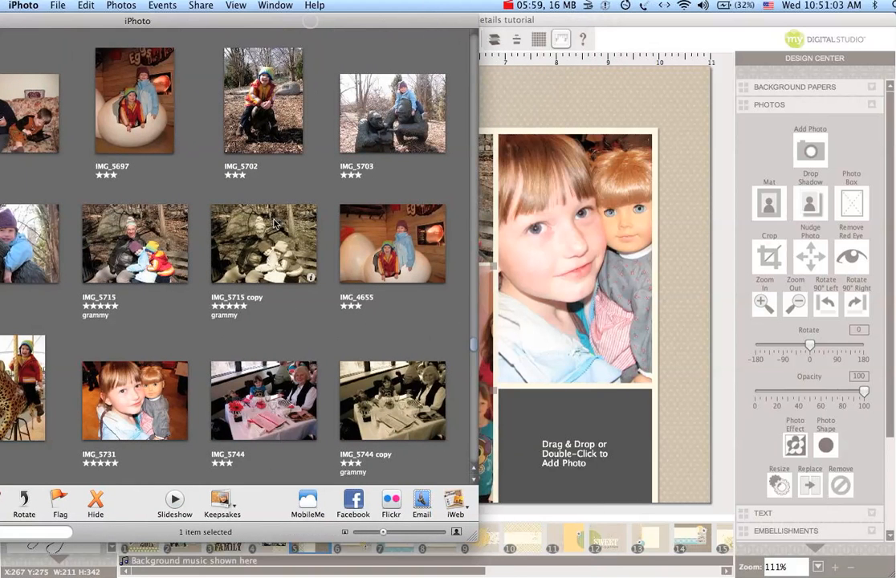
scroll(274, 225, "down", 3)
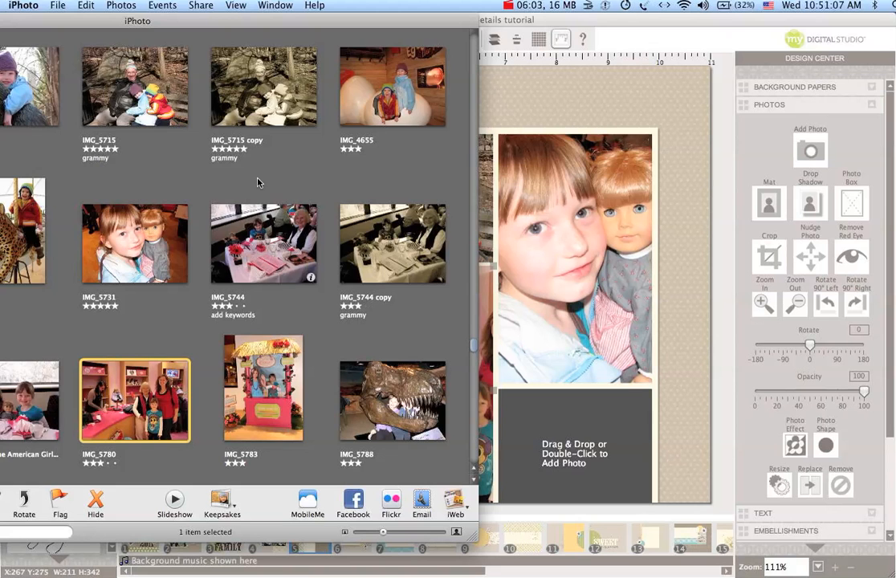
scroll(225, 154, "up", 3)
left_click_drag(229, 92, 553, 115)
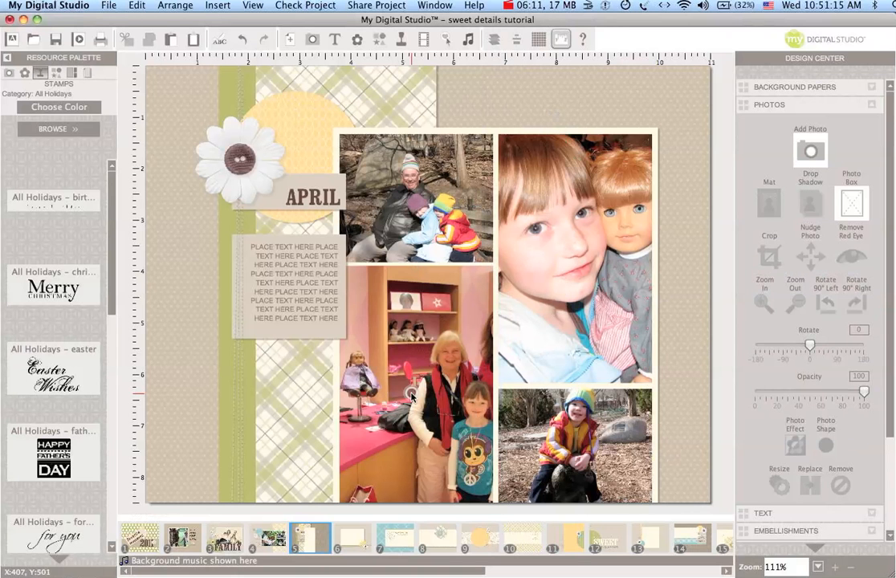
Shift the crop area of the lower left photo to x 2.68 so that it frames the two women and the girl
double_click(412, 395)
left_click_drag(504, 371, 584, 372)
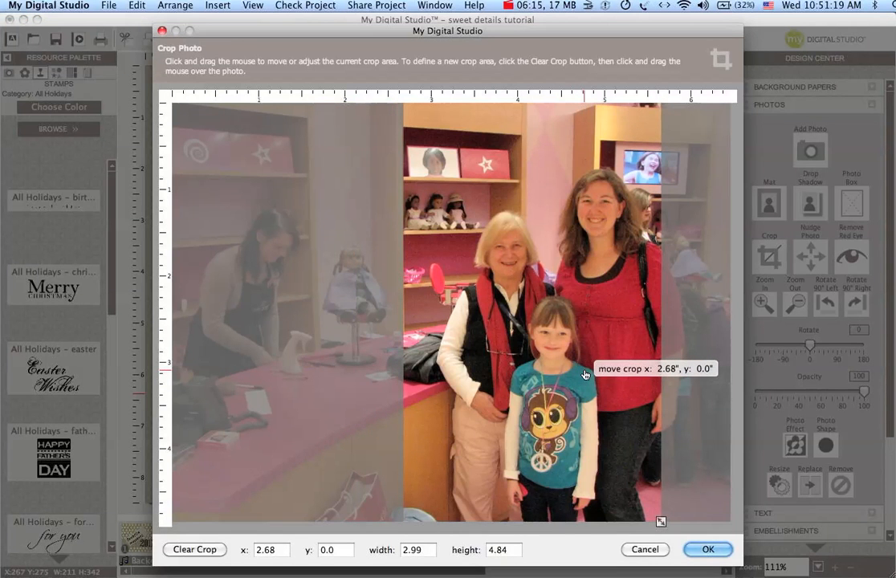
key("Return")
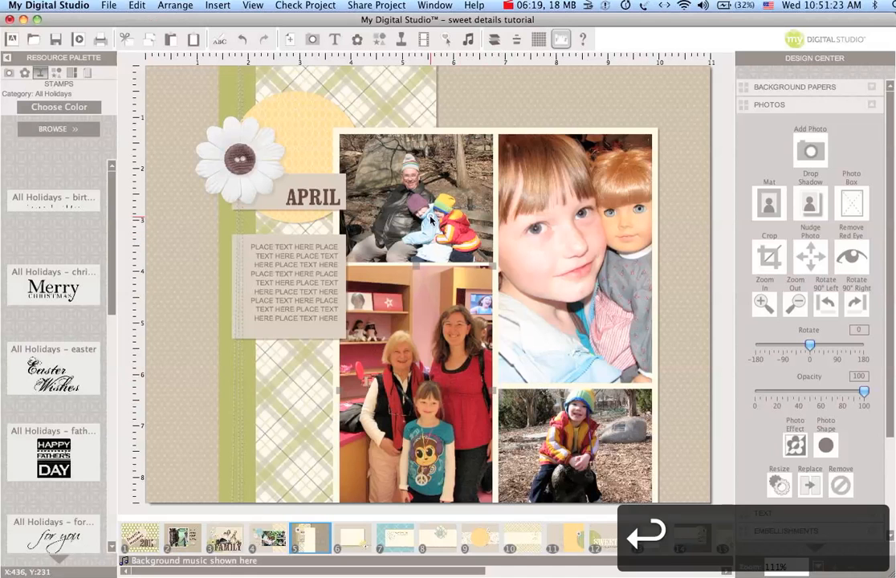
Shift the crop area of the lower right photo to y 0.58 to leave more room above the child's hat
left_click(376, 187)
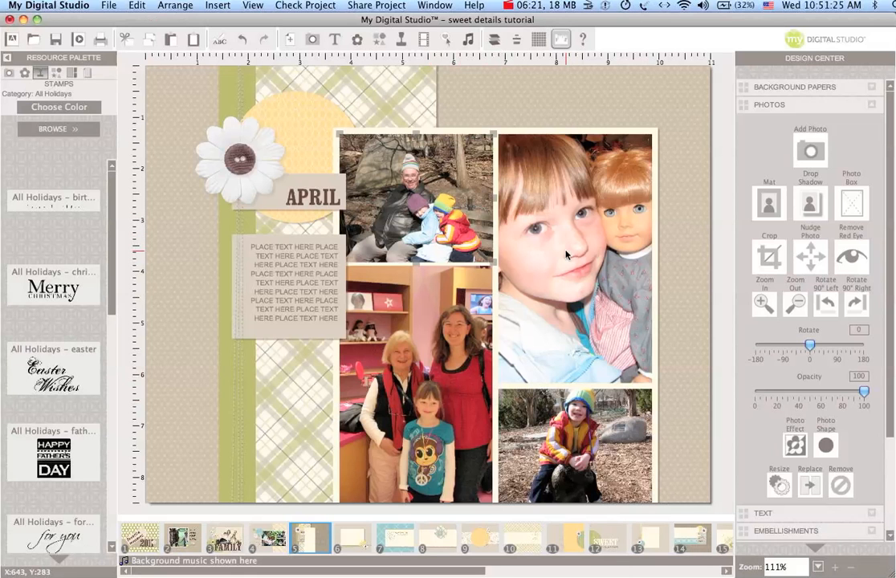
left_click(581, 443)
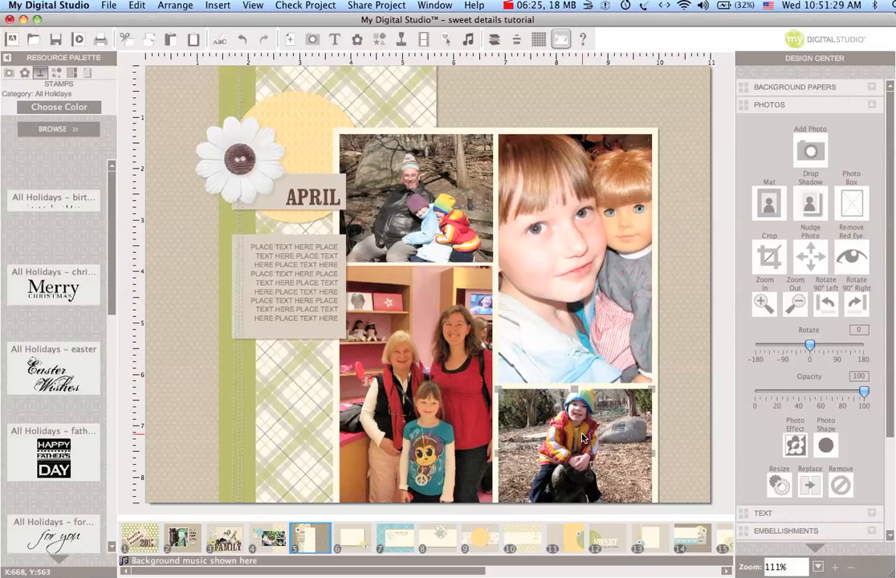
double_click(582, 435)
left_click_drag(455, 331, 453, 318)
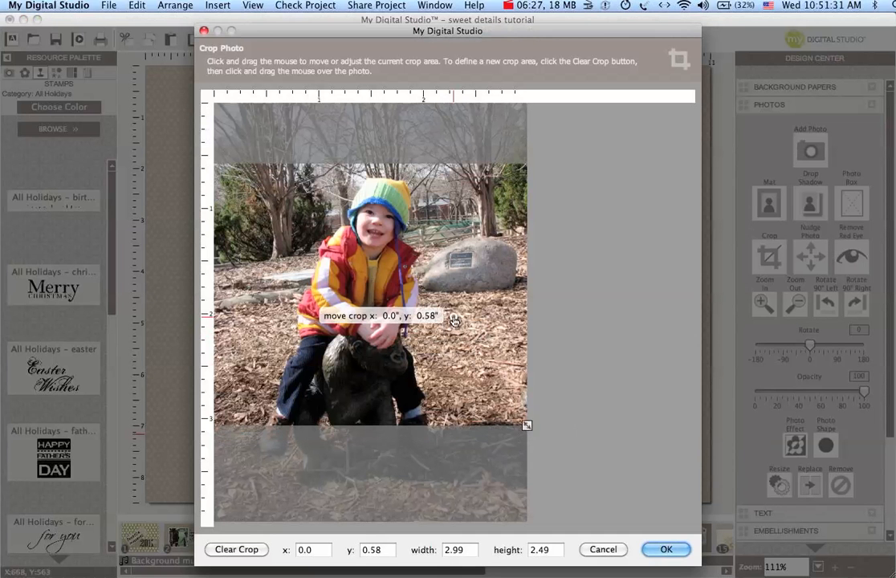
key("Return")
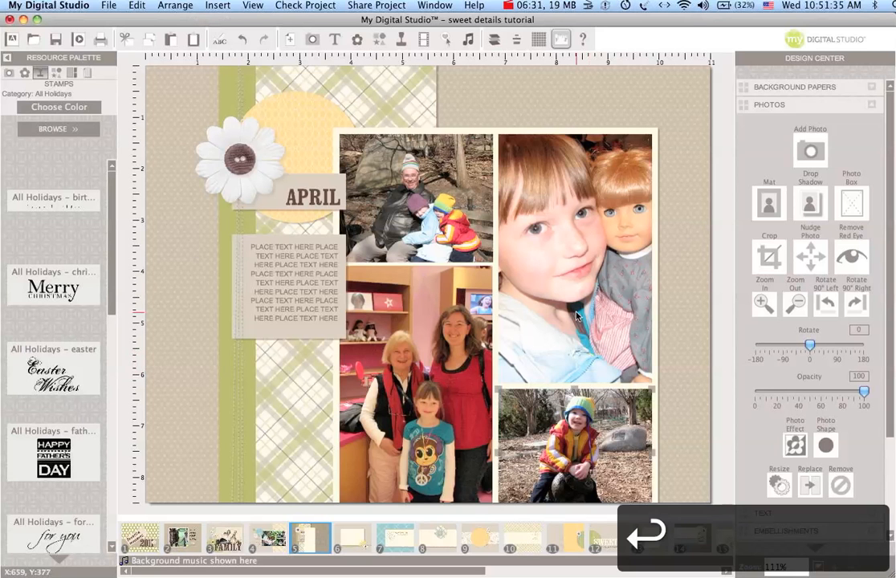
Check the crop area of the lower left group photo and keep it as set
double_click(439, 351)
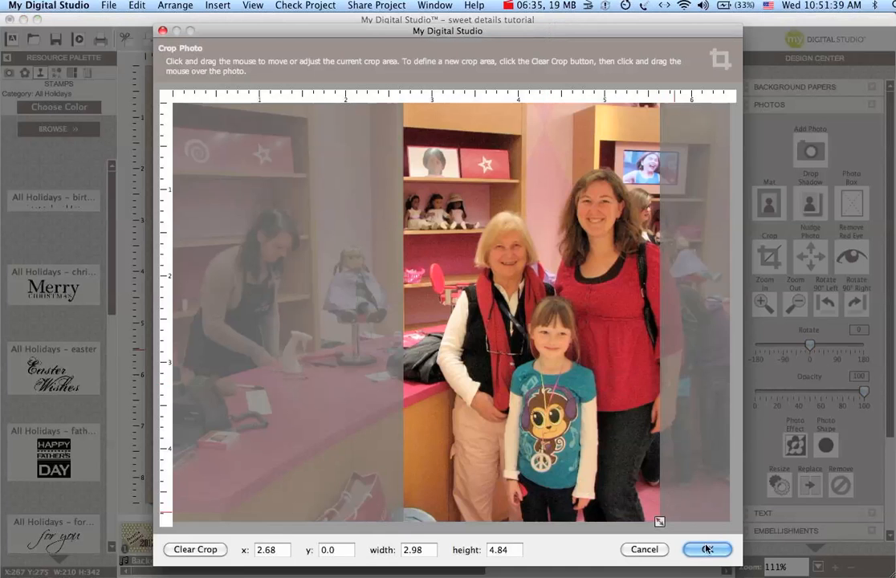
left_click(707, 549)
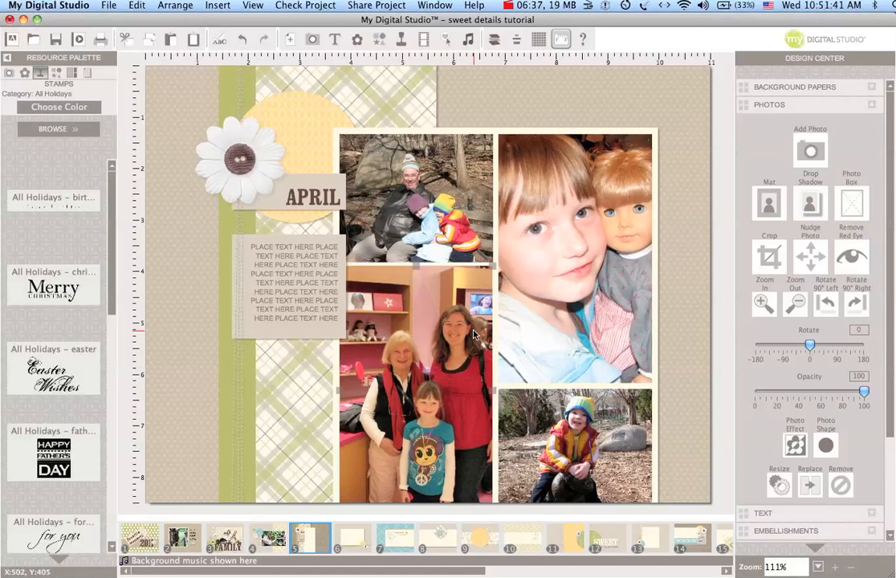
Compare the Black & White and Sepia effects on the upper left photo of the man with two children and apply Sepia
left_click(441, 216)
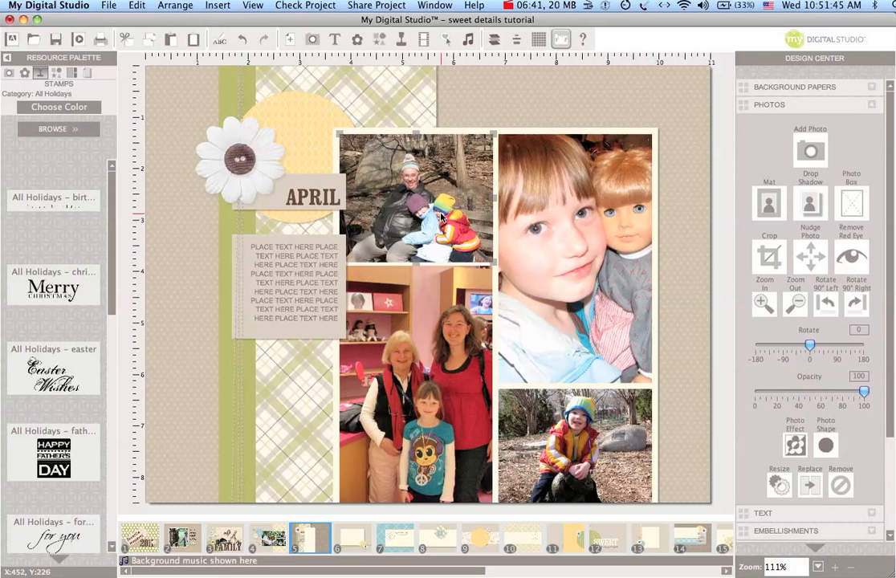
left_click(794, 443)
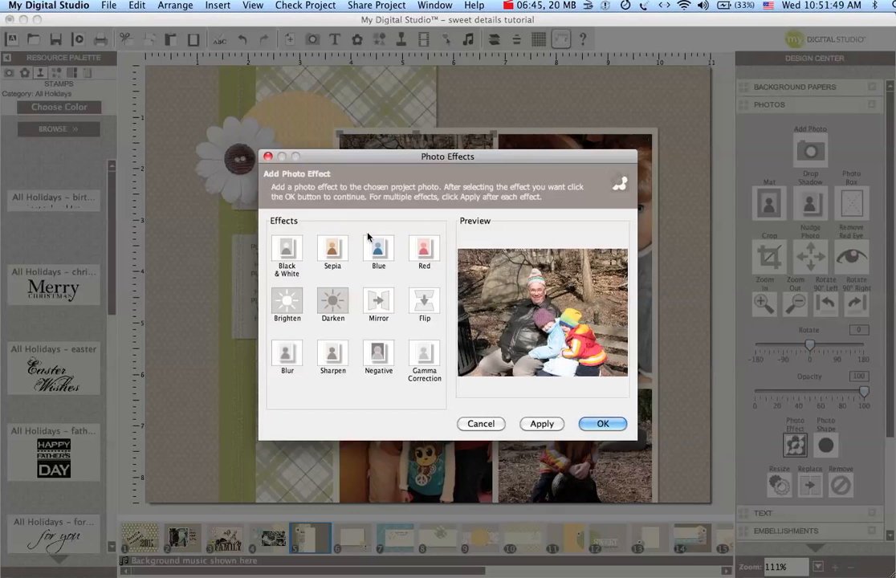
left_click(329, 255)
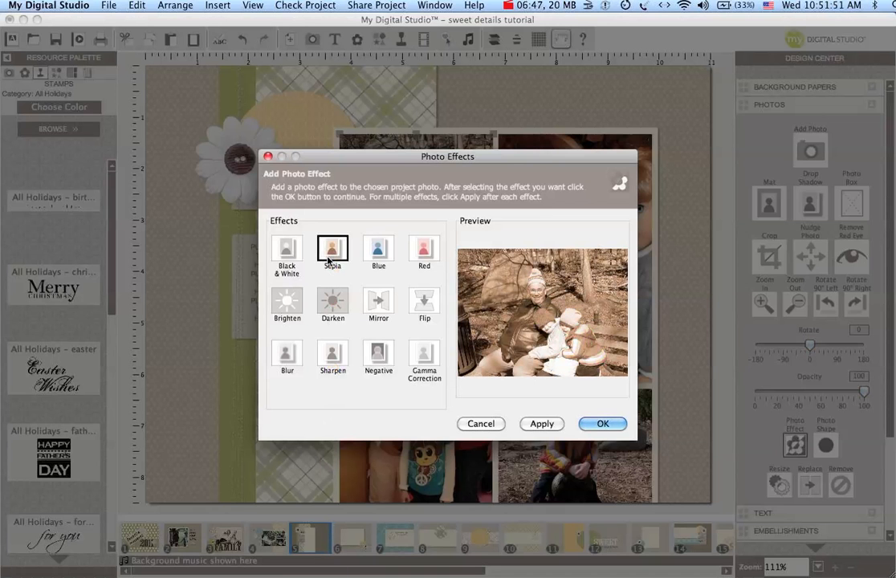
left_click(287, 252)
left_click(332, 250)
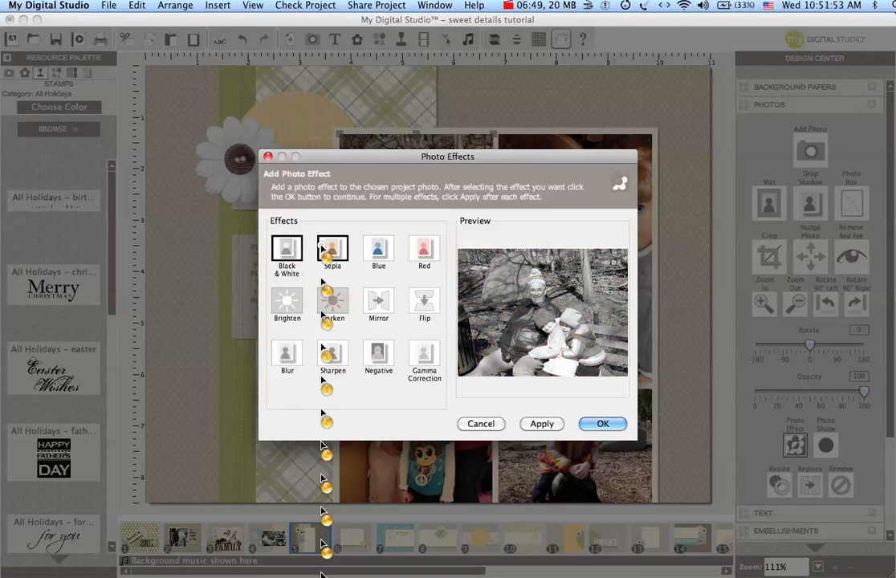
left_click(613, 425)
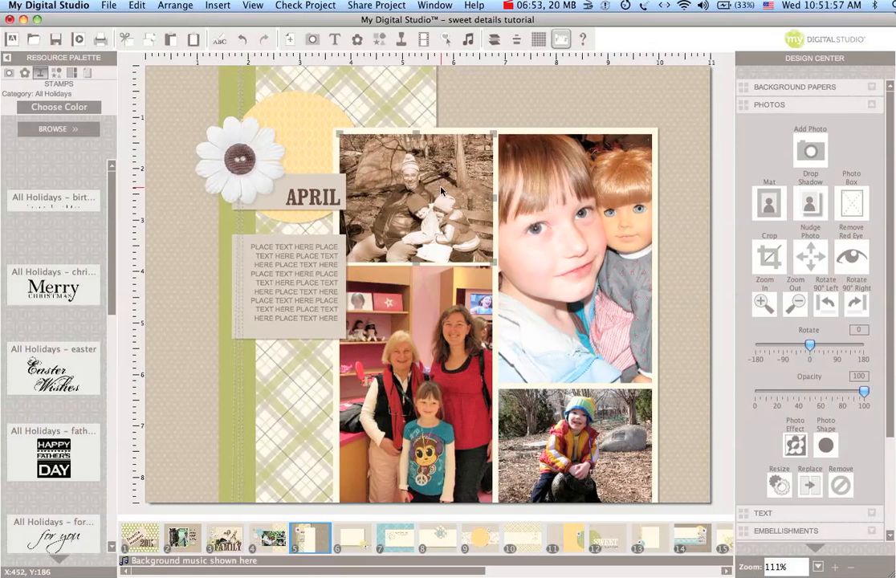
Enlarge the upper left photo inside its box by three zoom-in increments
left_click(764, 304)
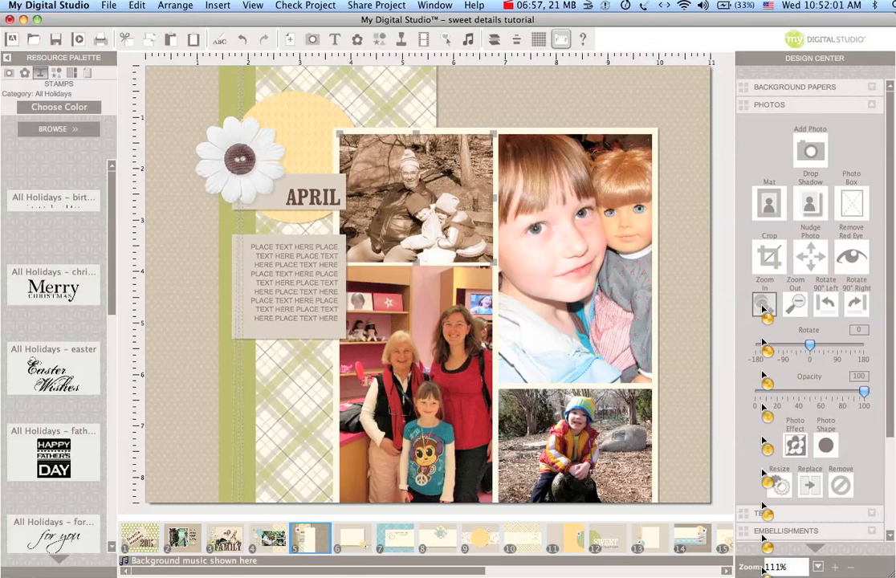
left_click(764, 304)
left_click(764, 304)
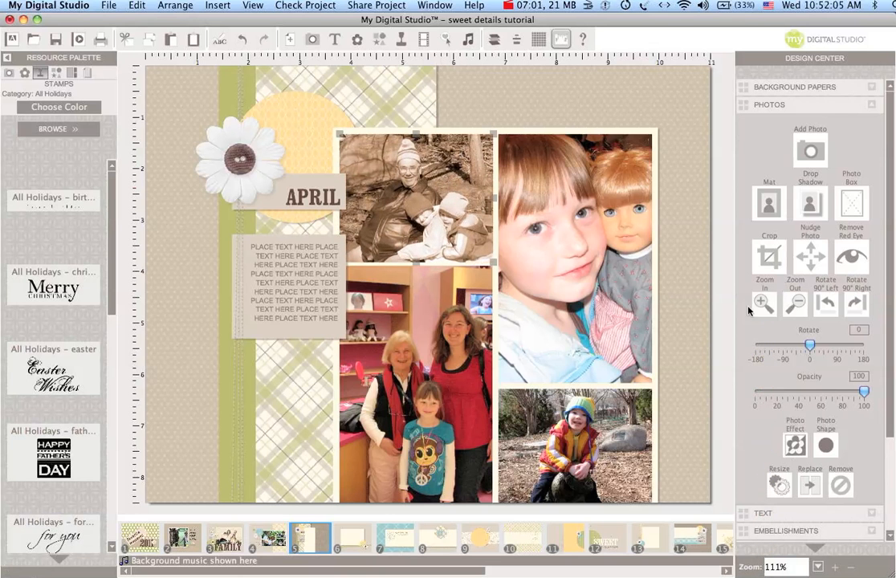
Shift the crop area of the upper left photo to x 1.02, keeping y at 0.41
double_click(423, 213)
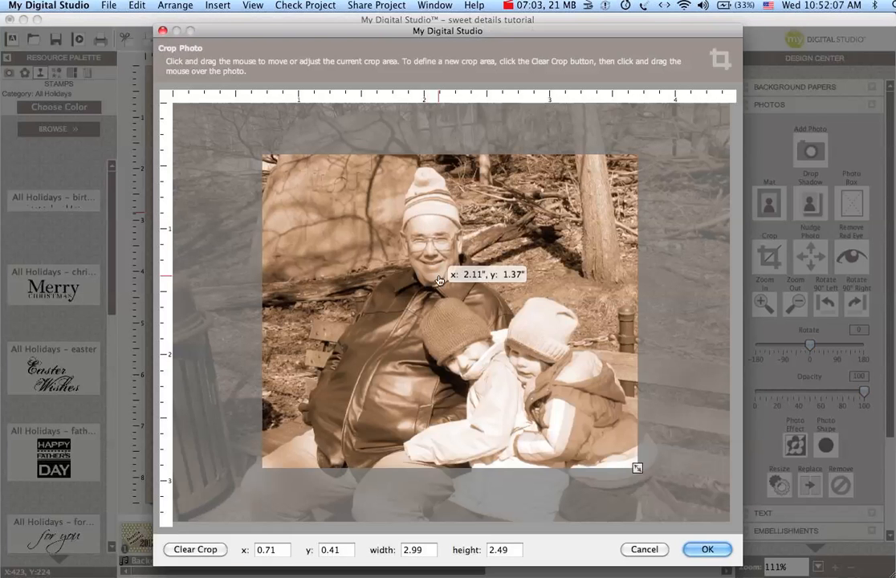
left_click_drag(426, 247, 463, 246)
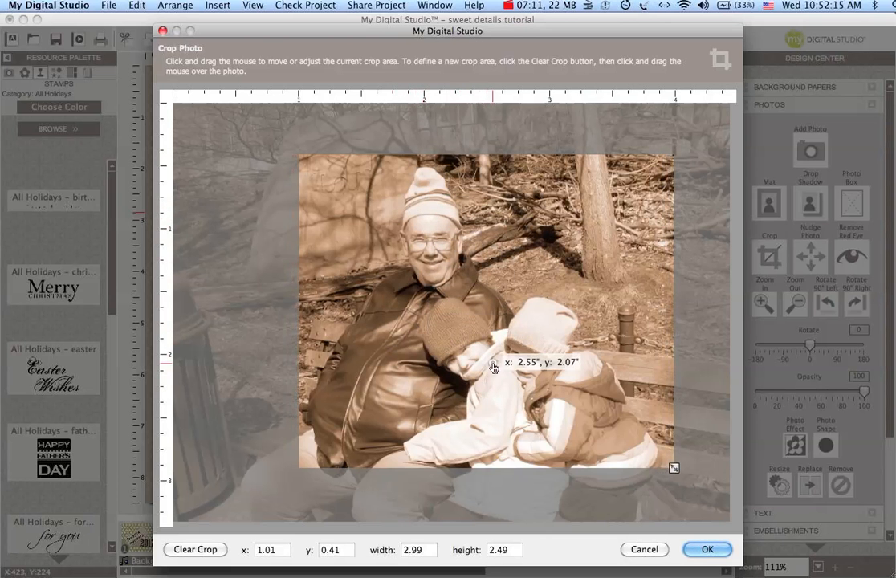
left_click_drag(446, 366, 510, 392)
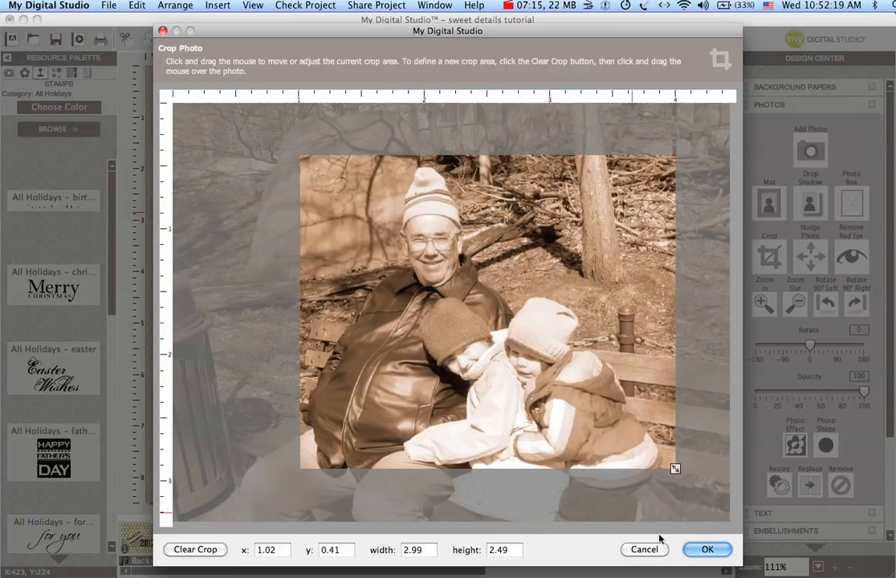
left_click(693, 553)
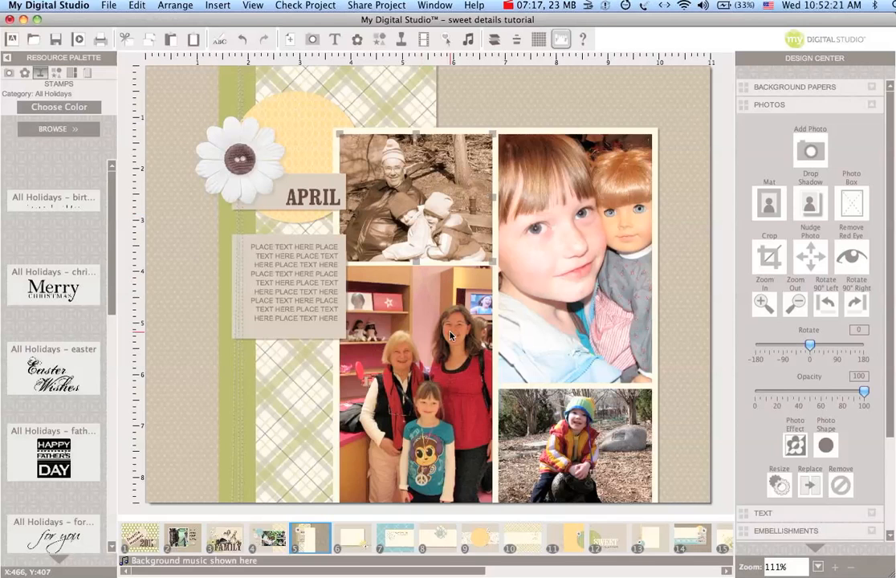
Move the crop area of the upper left photo slightly back to the left to show more of the man's jacket
double_click(425, 216)
left_click_drag(443, 238, 423, 239)
left_click(707, 549)
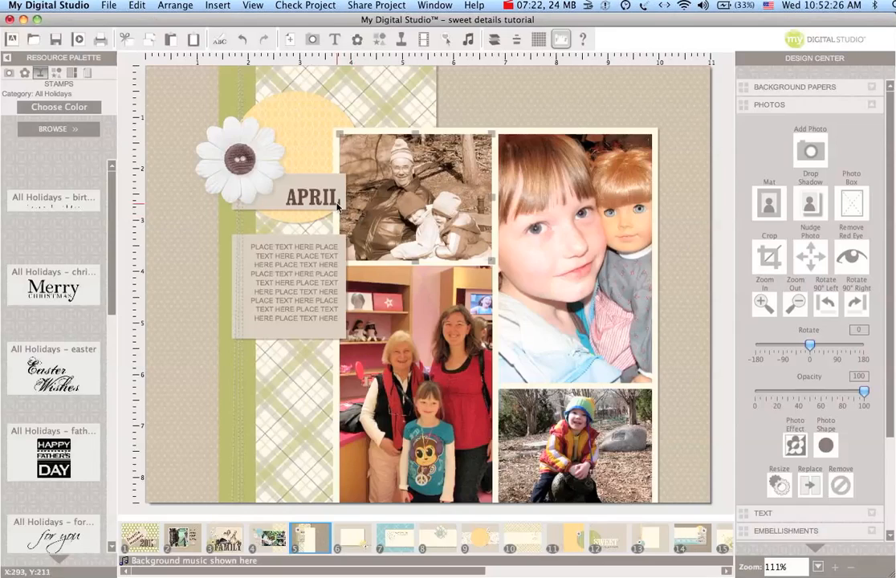
Apply the Sepia photo effect to the lower left photo of the two women and the girl
left_click(446, 347)
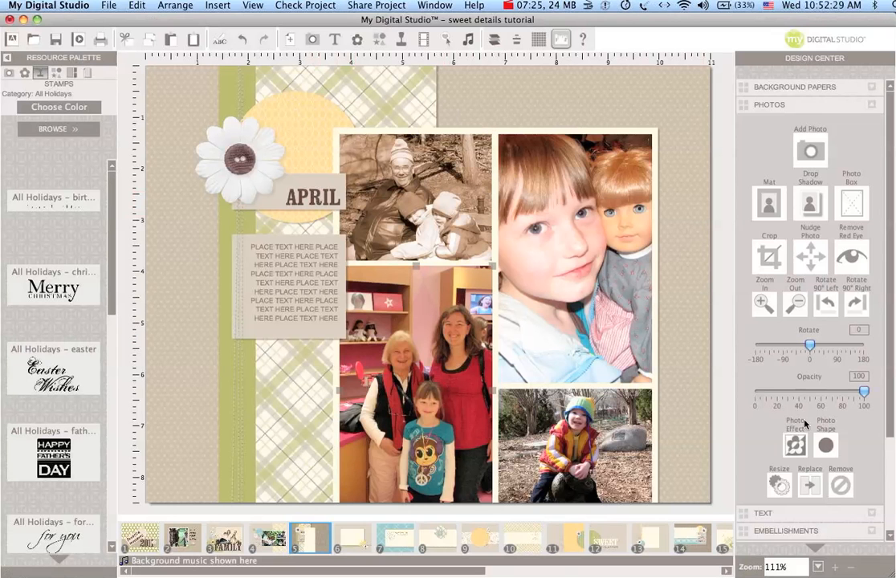
left_click(794, 443)
left_click(332, 249)
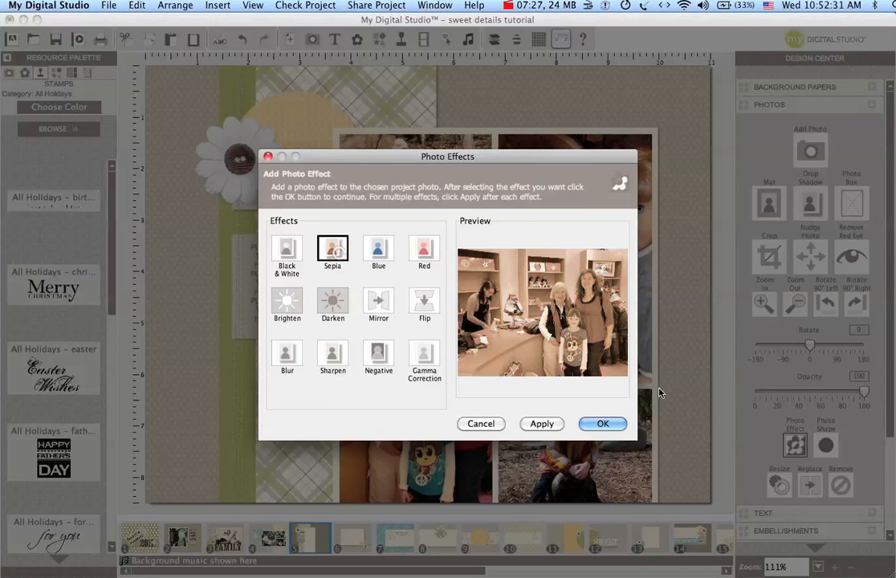
left_click(594, 423)
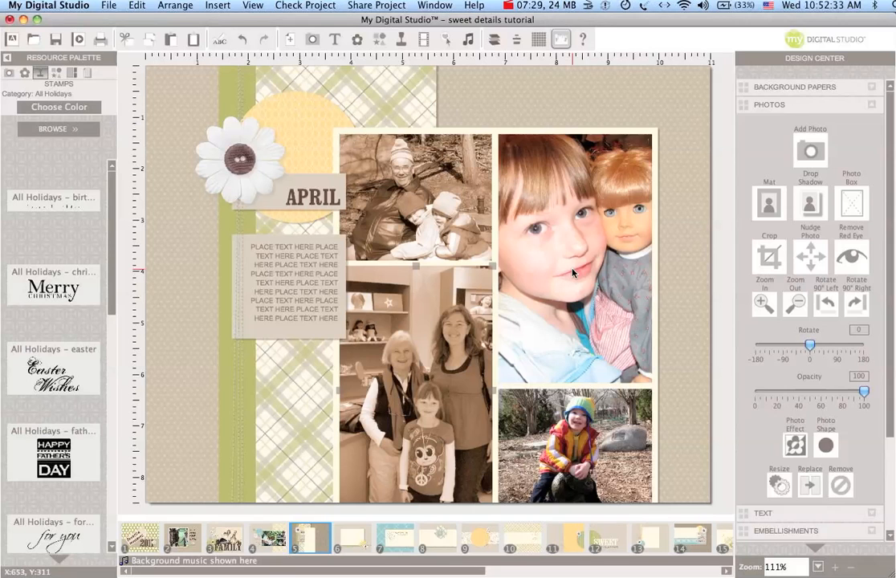
Apply the Sepia photo effect to the large upper right photo of the girl holding a doll
left_click(572, 267)
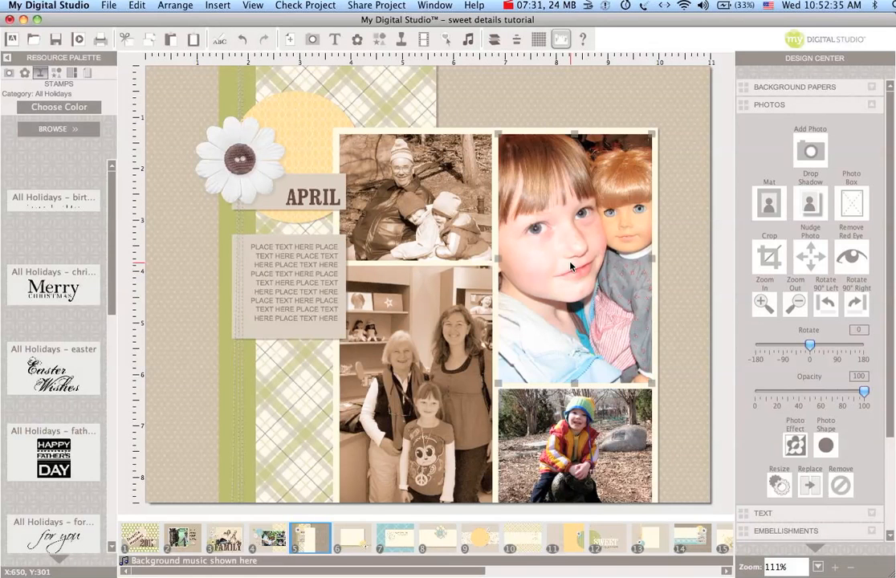
left_click(794, 444)
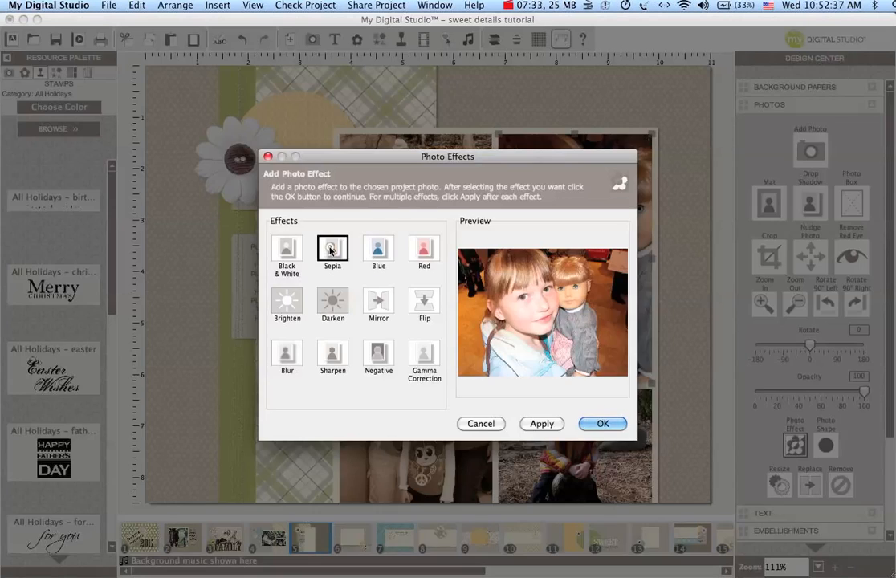
left_click(329, 251)
left_click(602, 423)
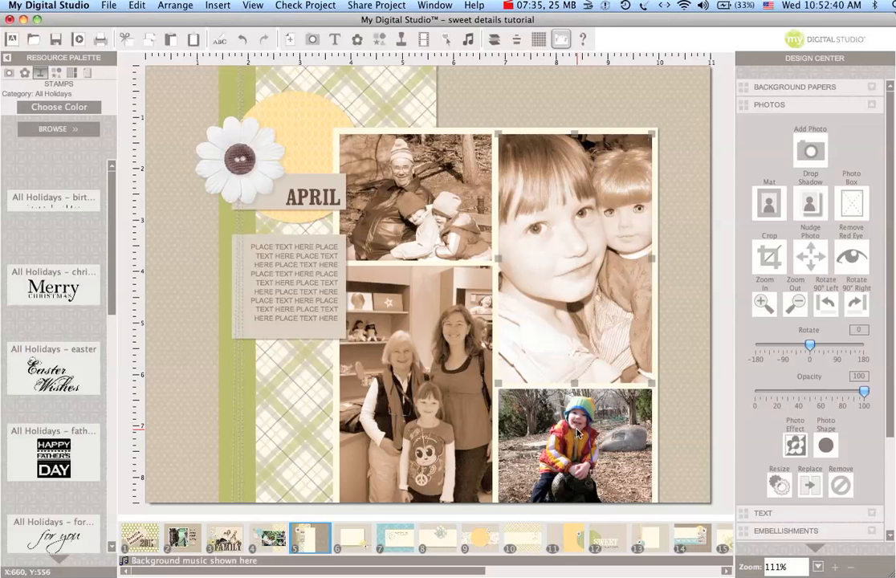
Apply the Sepia photo effect to the lower right photo of the child in the striped hat
left_click(586, 420)
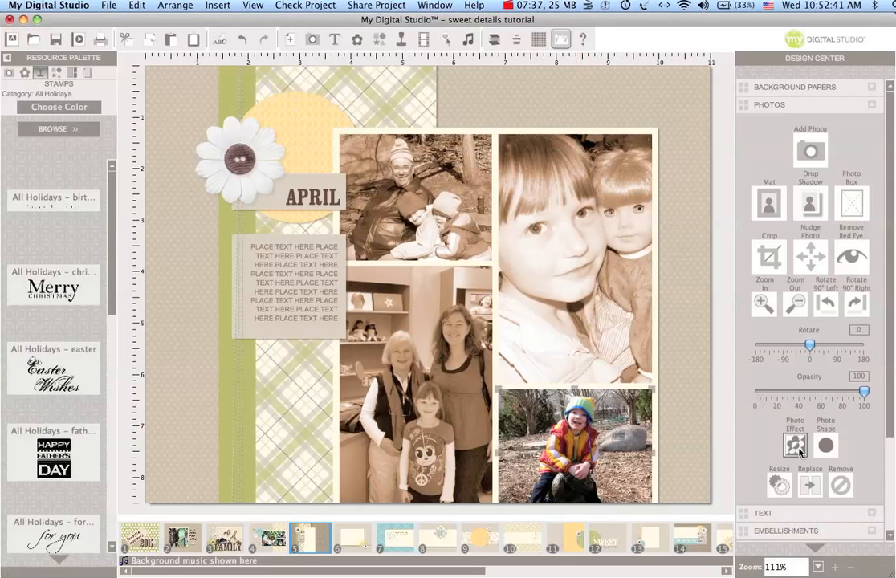
left_click(797, 448)
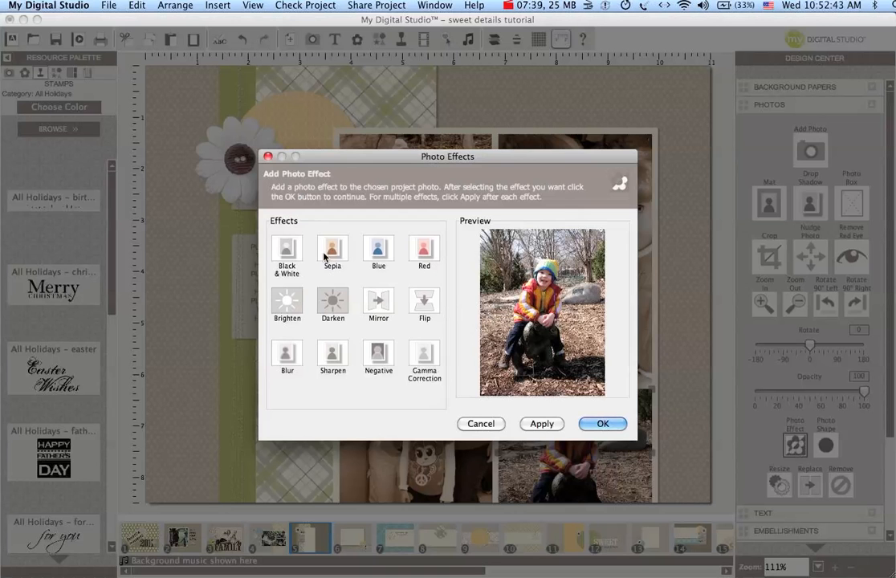
left_click(324, 256)
left_click(608, 423)
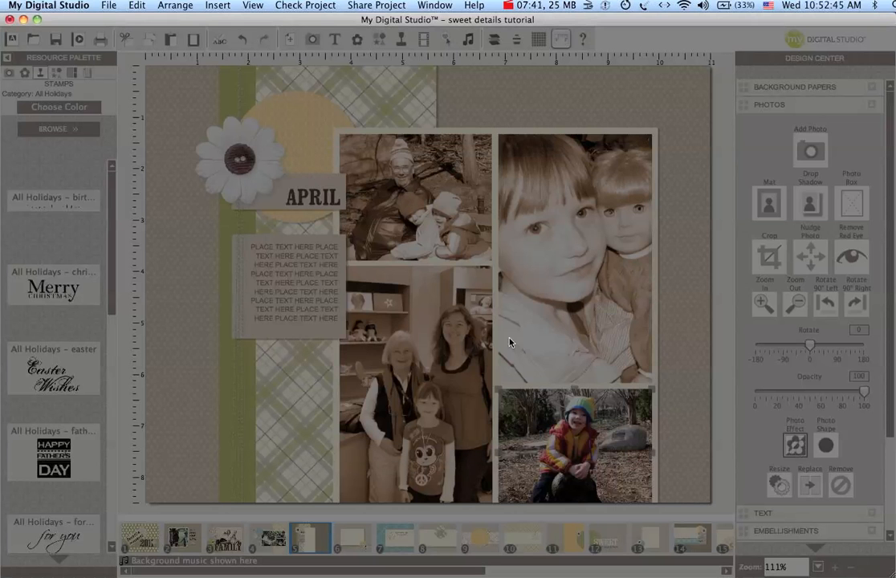